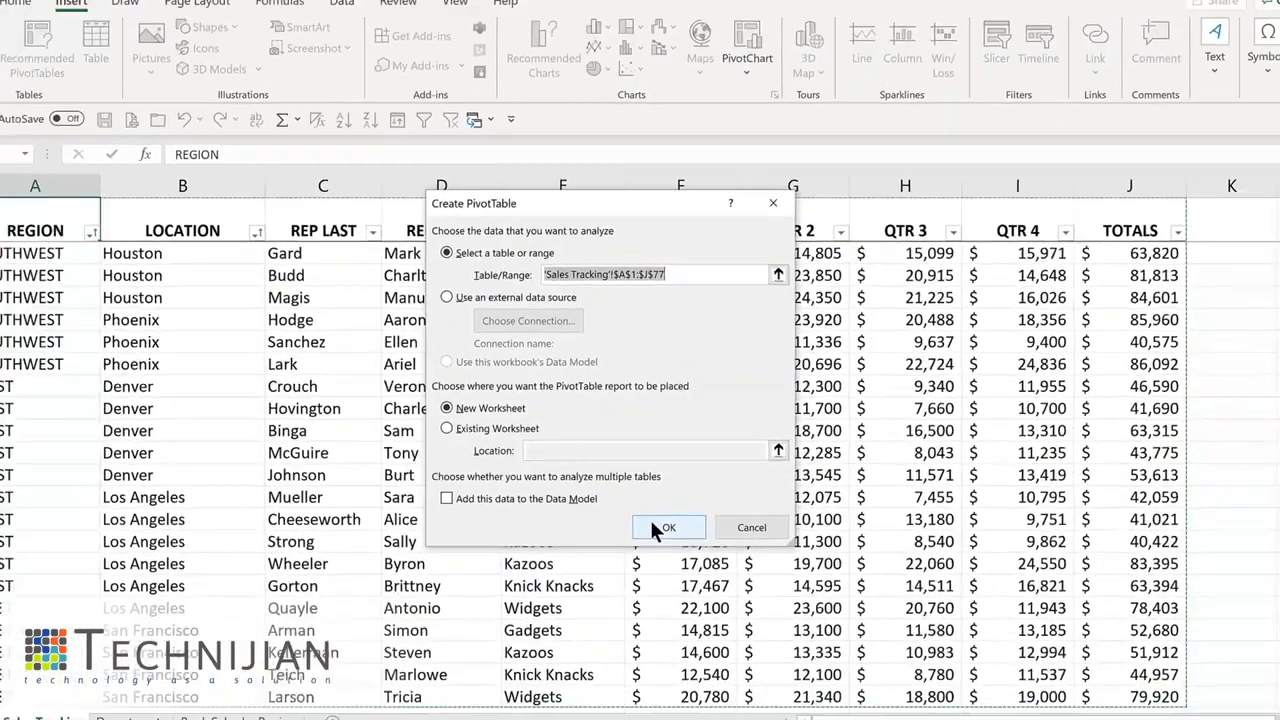
- Create a PivotTable on a new worksheet from the sales data, adding REGION as rows and summing TOTALS
click(713, 598)
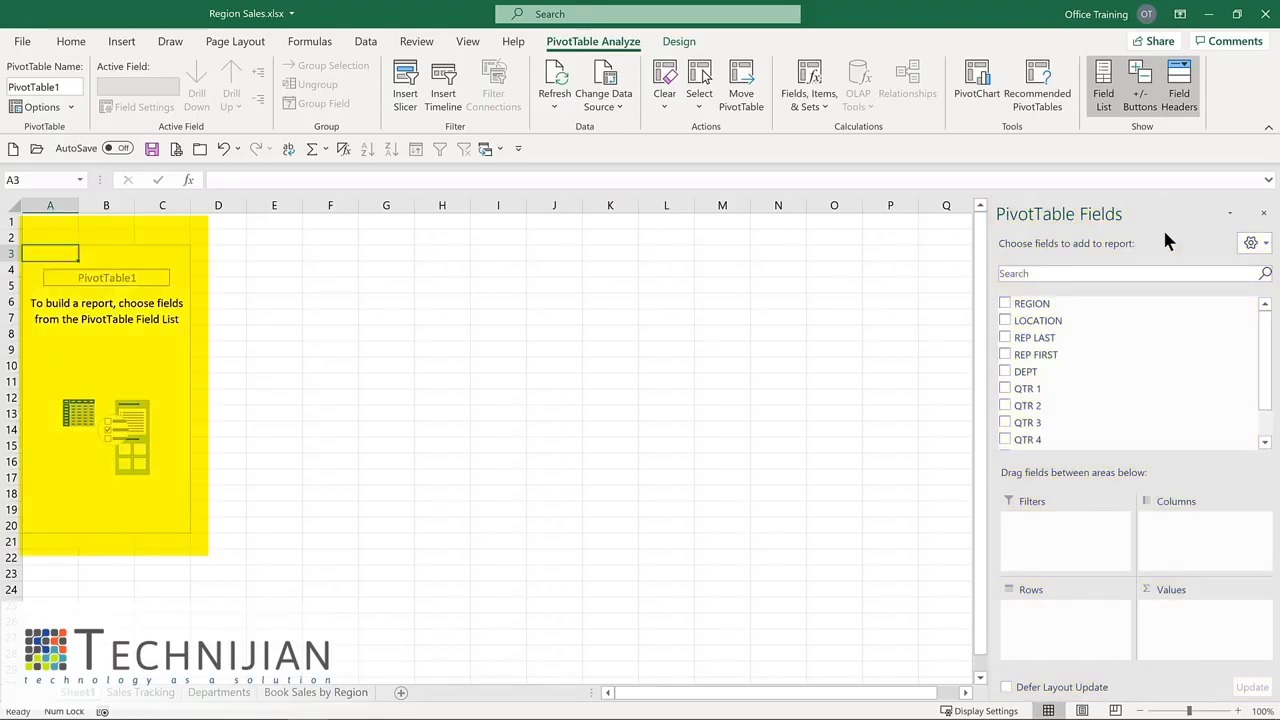
click(1005, 304)
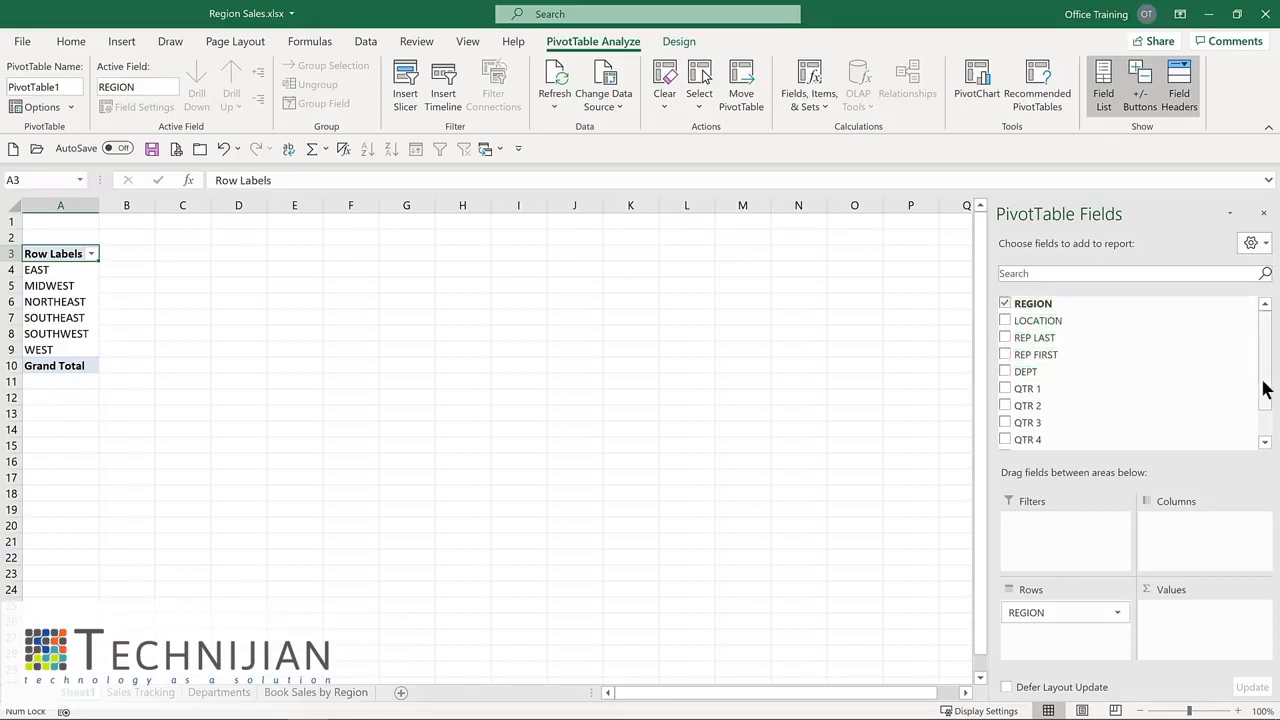
drag(1266, 392, 1266, 428)
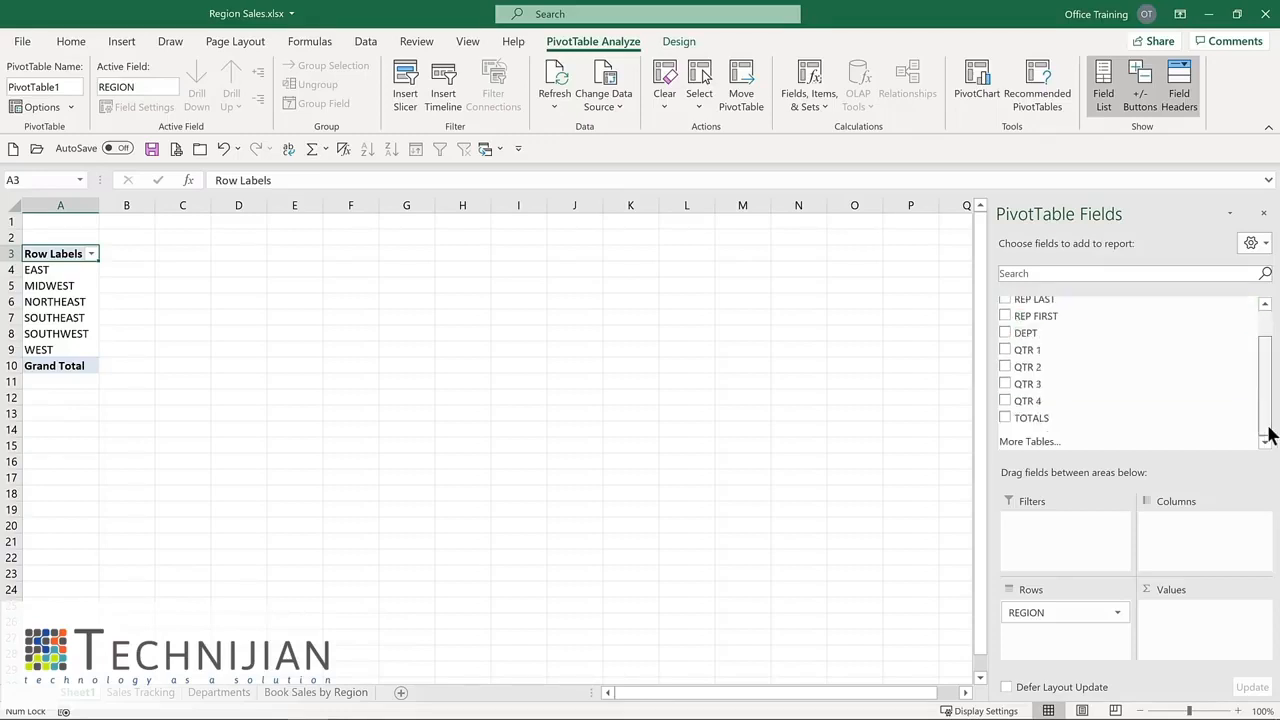
click(1005, 418)
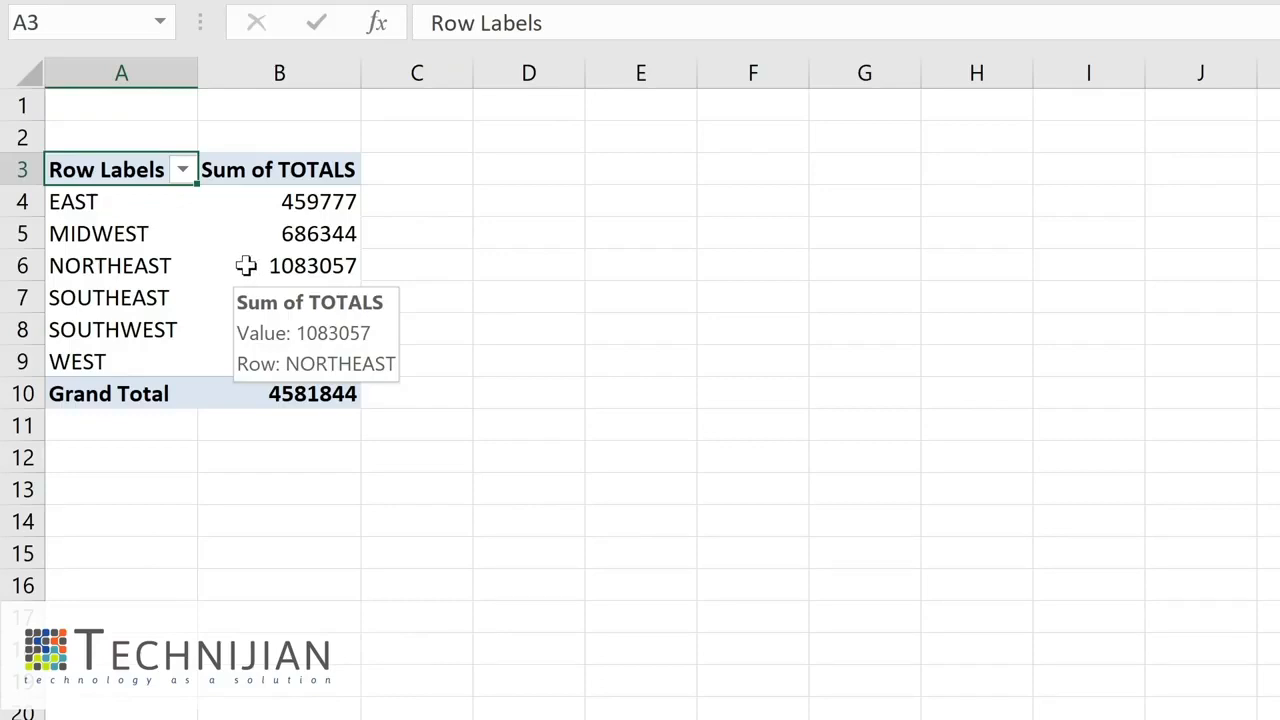
- Format the PivotTable's Sum of TOTALS values as Currency with 0 decimal places
mouse_move(229, 266)
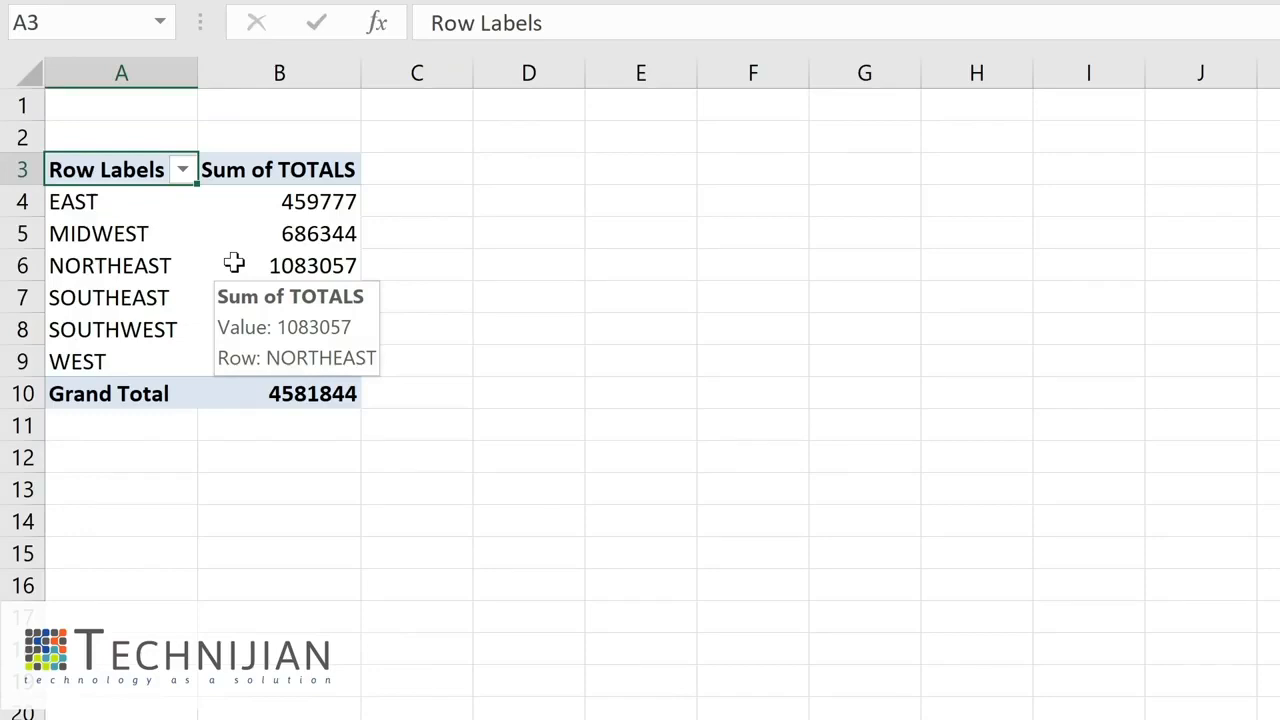
right_click(233, 262)
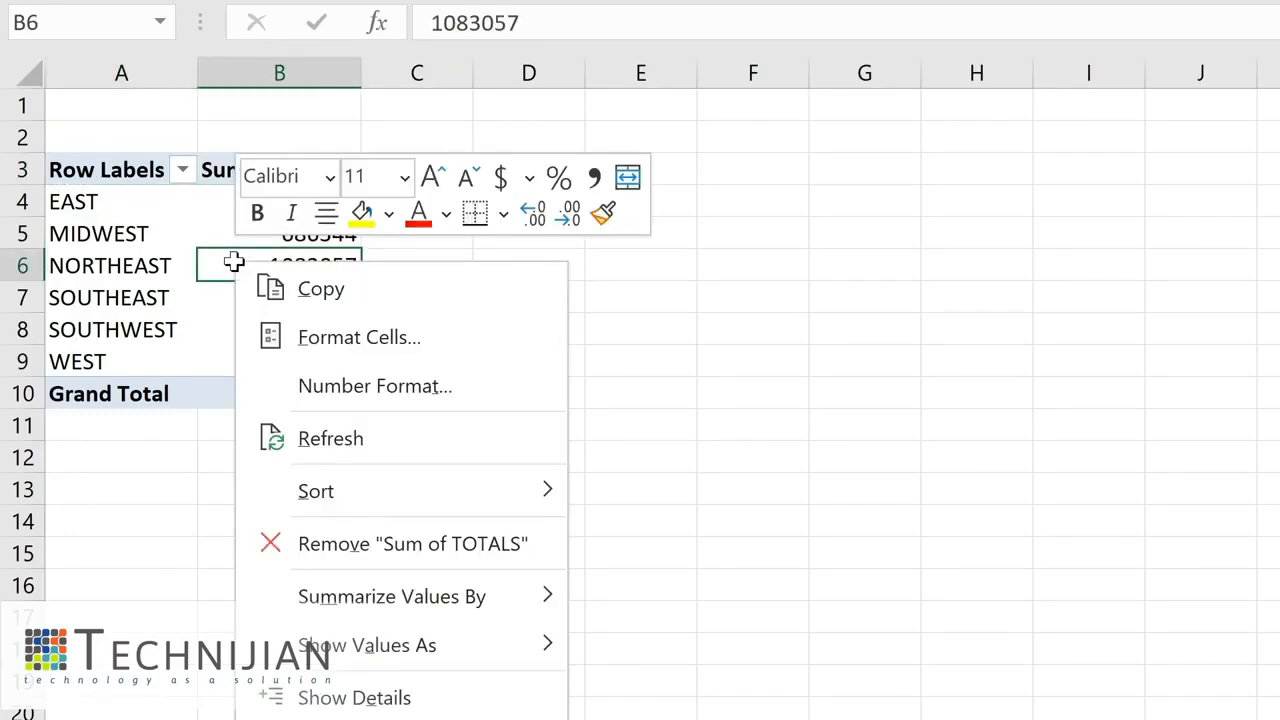
click(318, 390)
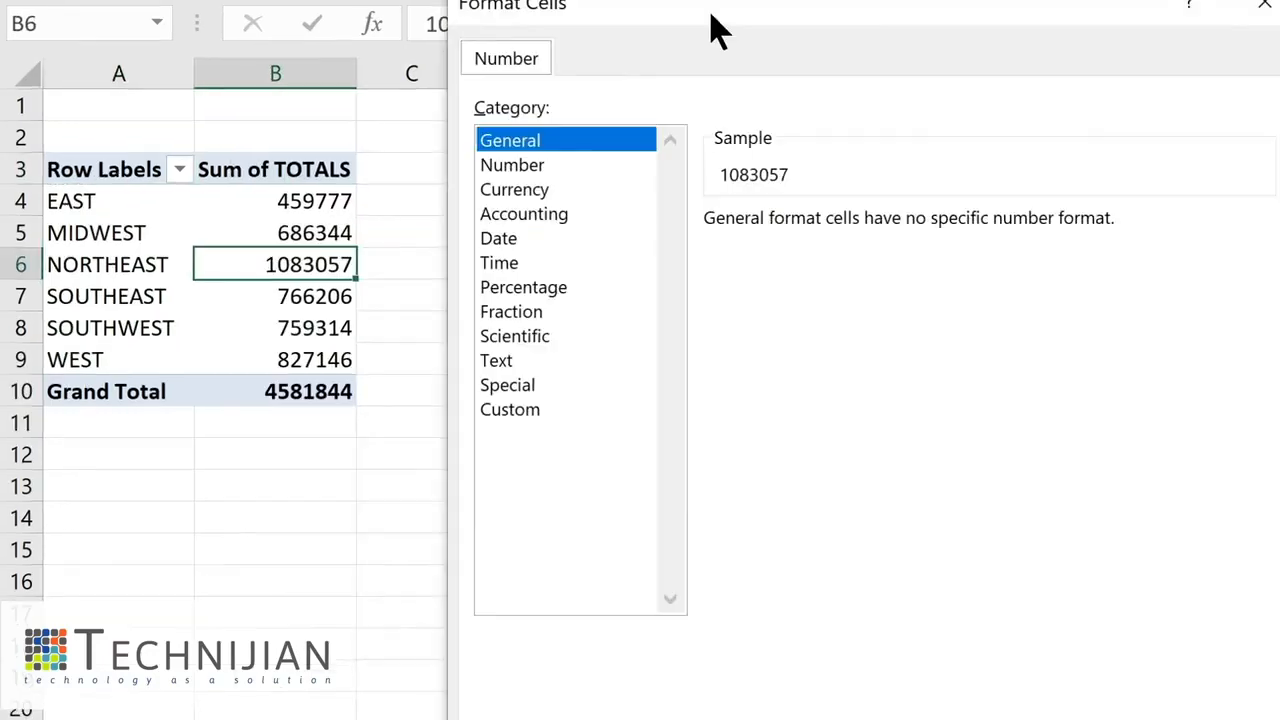
click(515, 190)
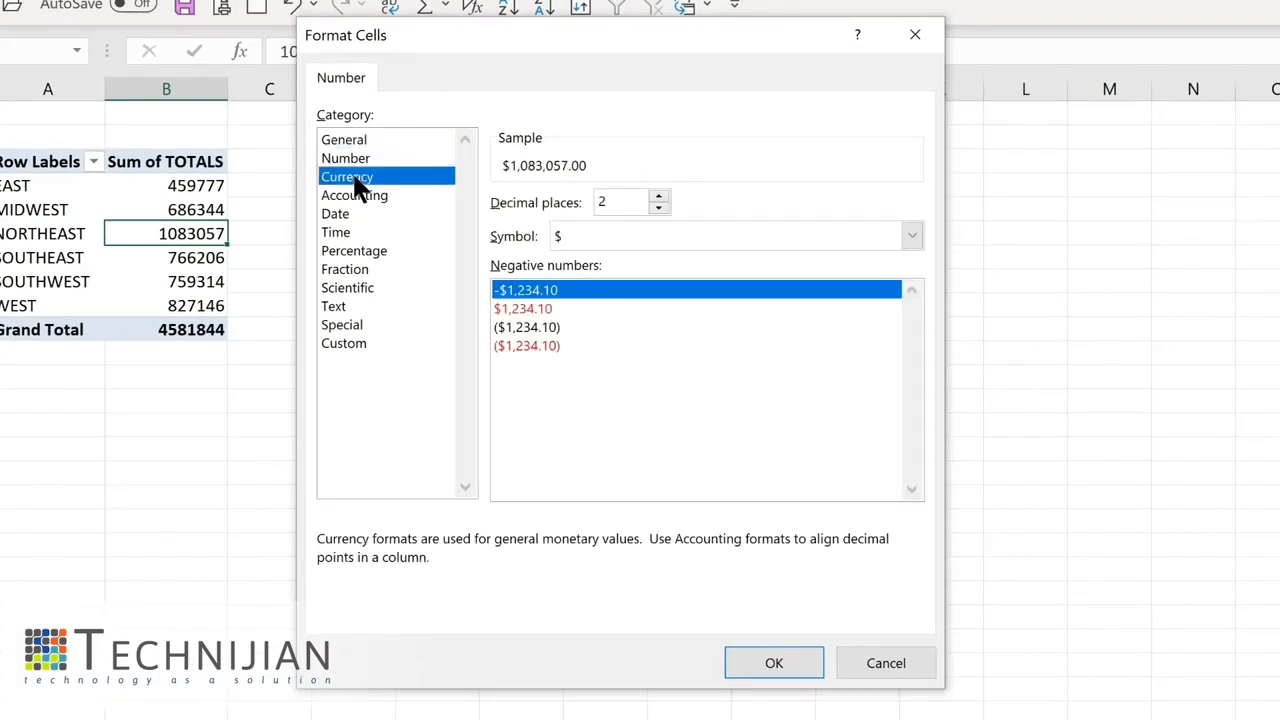
click(659, 208)
click(659, 208)
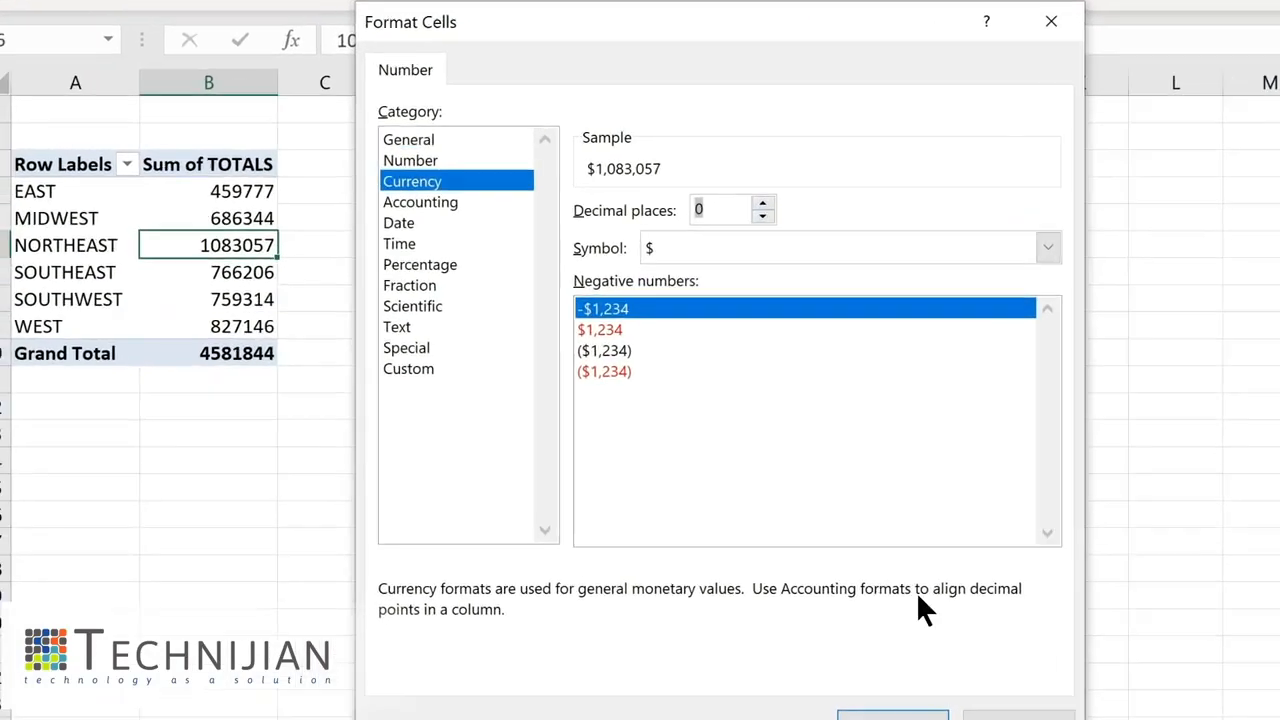
click(774, 663)
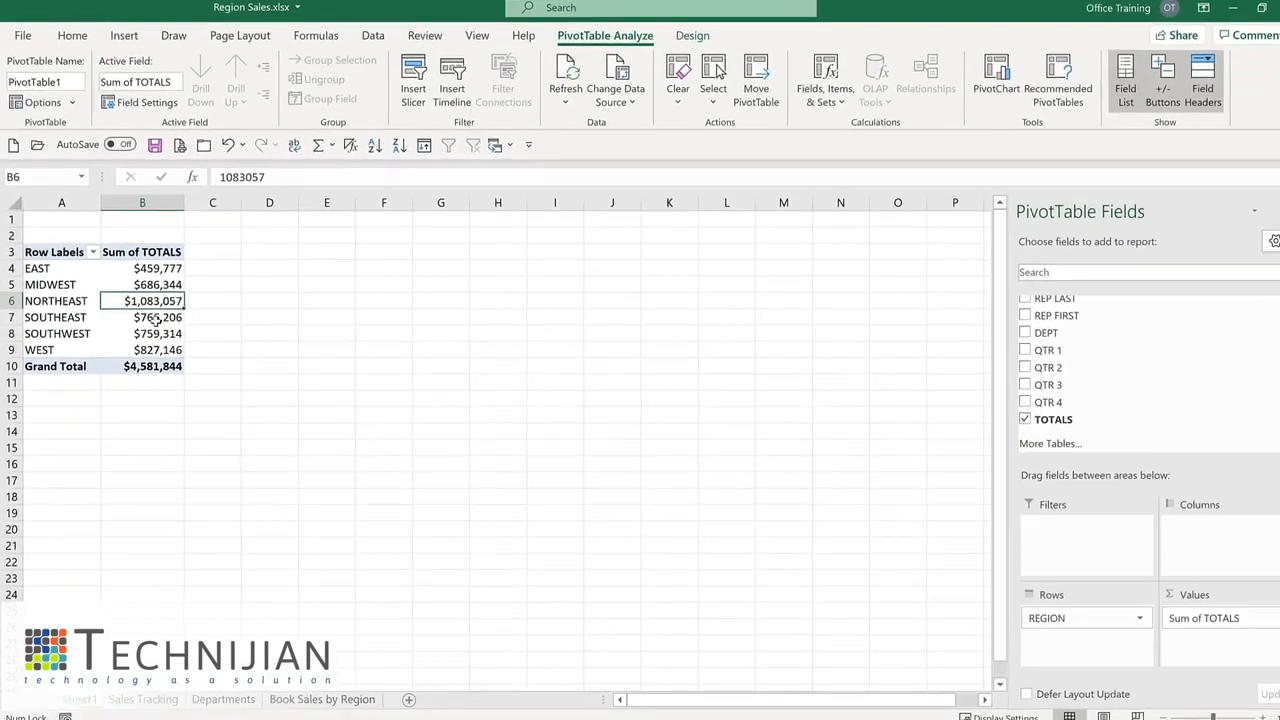
- Add the DEPT field to the PivotTable and move it from rows into columns
click(1005, 333)
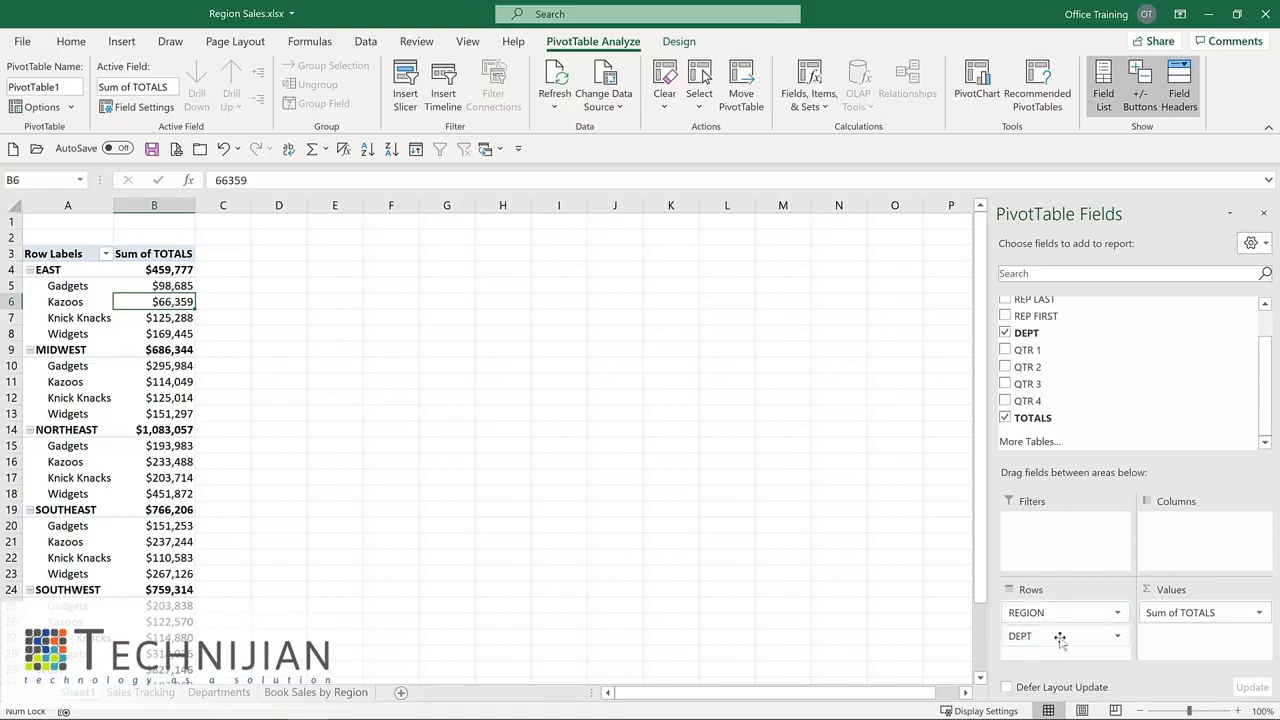
mouse_move(1060, 640)
mouse_down()
mouse_move(1176, 560)
mouse_move(1196, 528)
mouse_up()
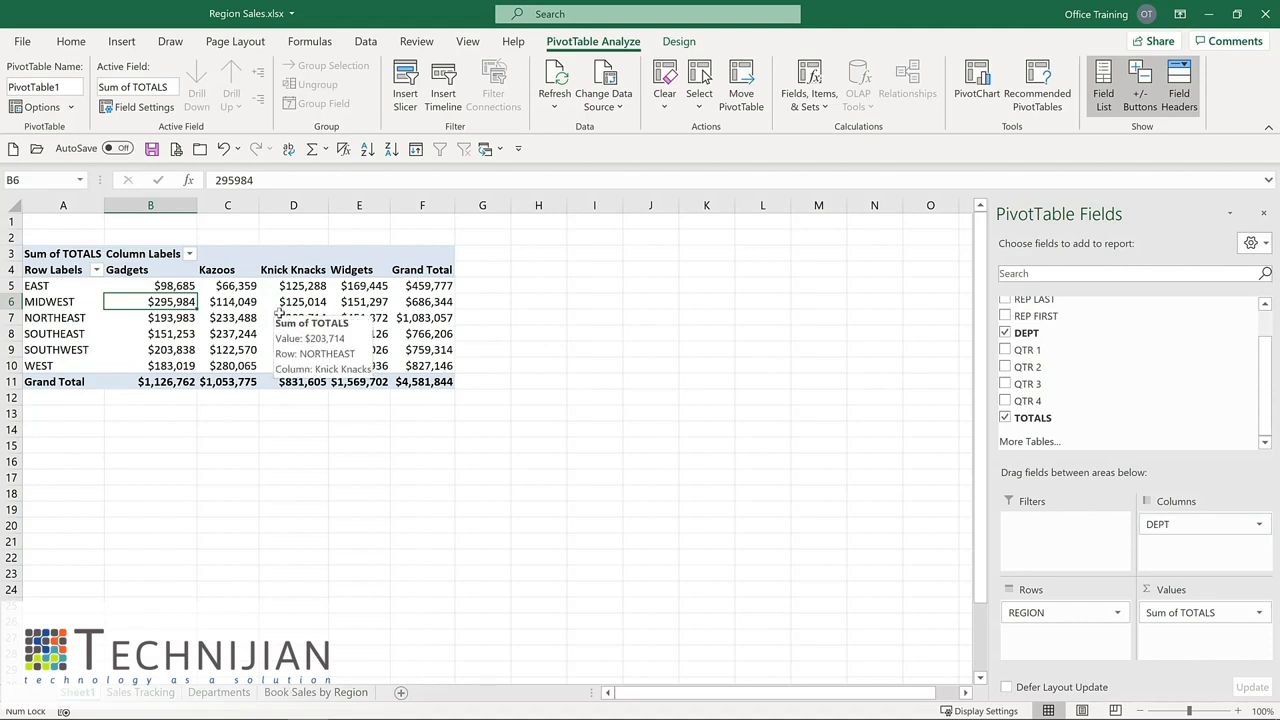
click(679, 45)
click(593, 45)
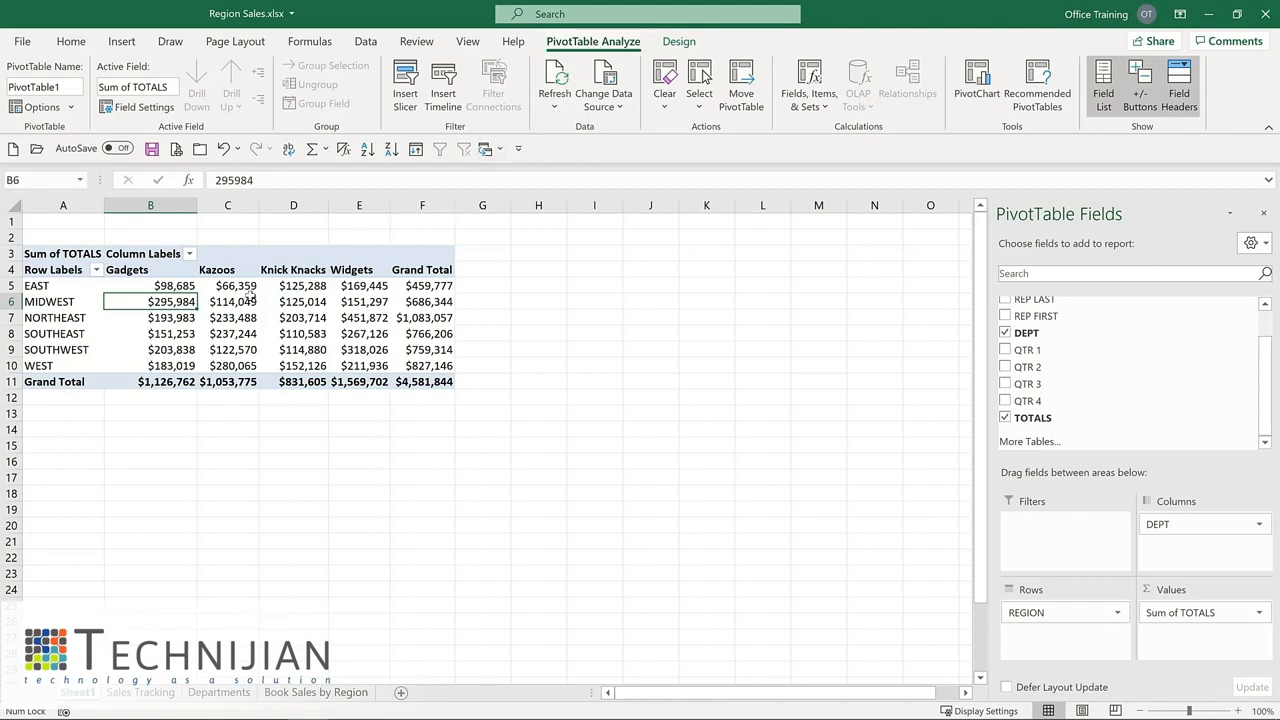
mouse_move(249, 296)
mouse_move(173, 287)
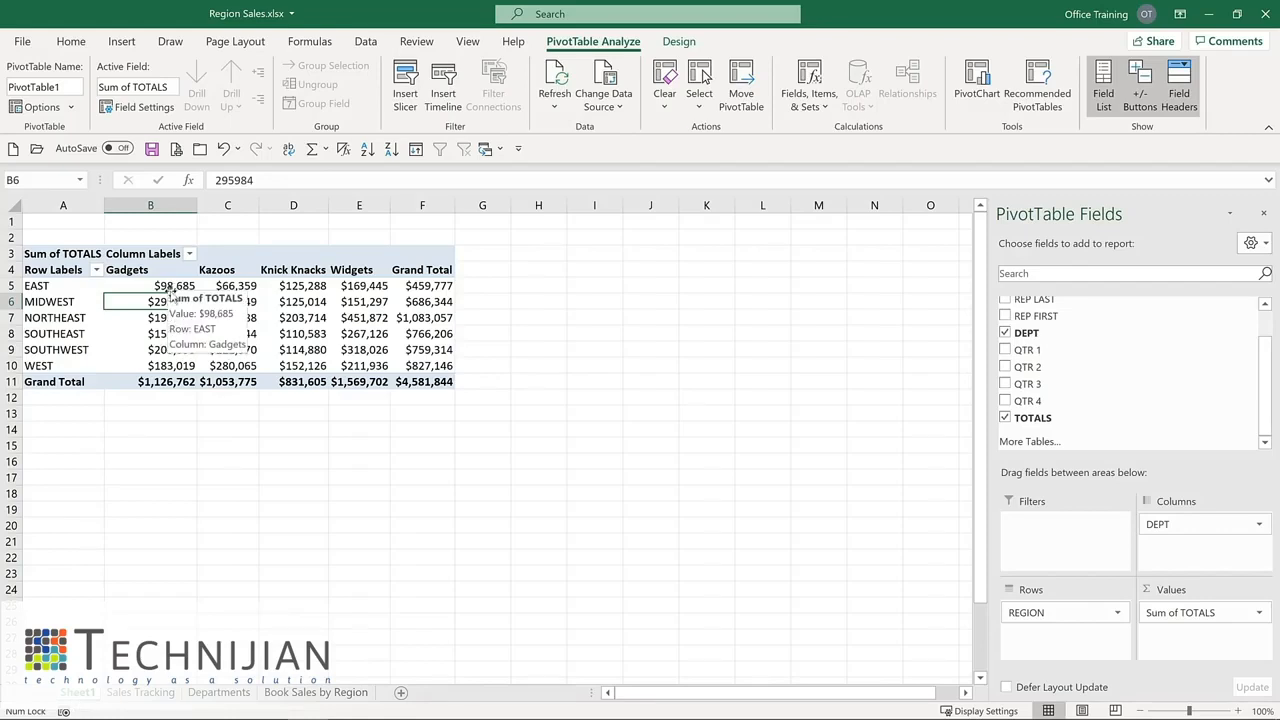
- Add the LOCATION field to the PivotTable rows beneath REGION
scroll(1007, 322, up, 1)
click(1006, 321)
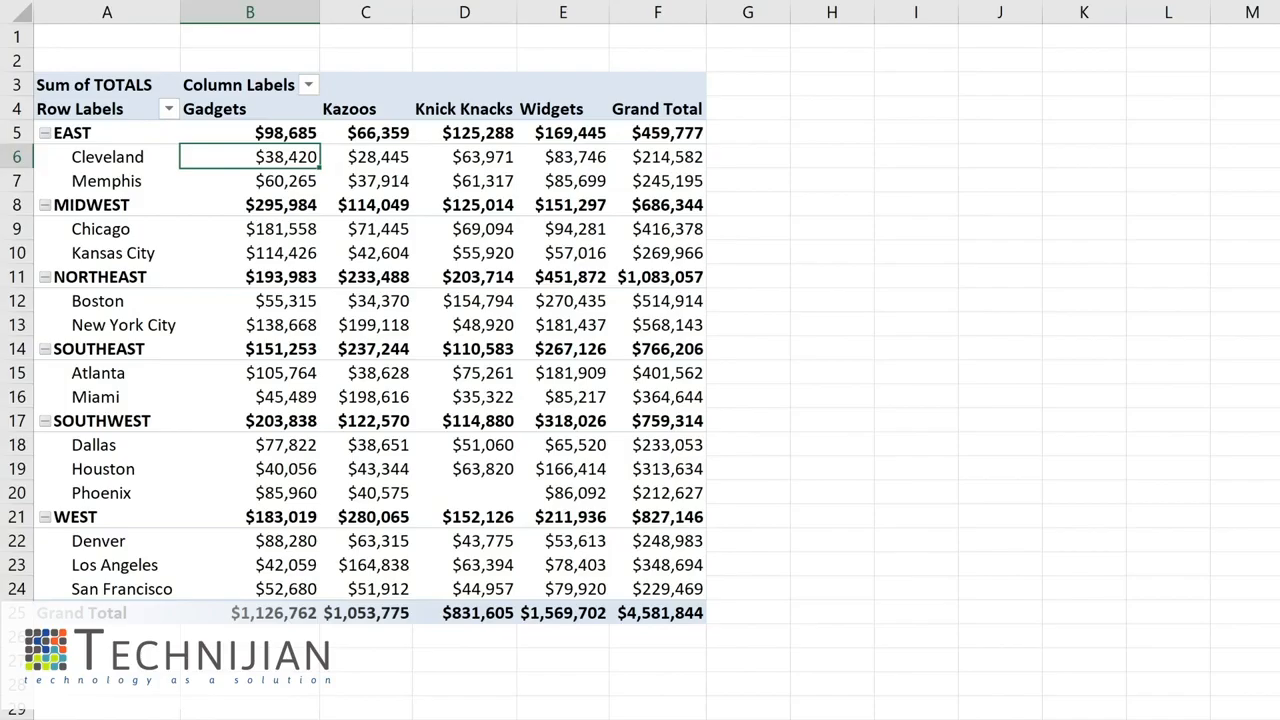
- On the Sales Tracking sheet, set the QTR 1 value in row 2 to 100000
key(ctrl+Page_Up)
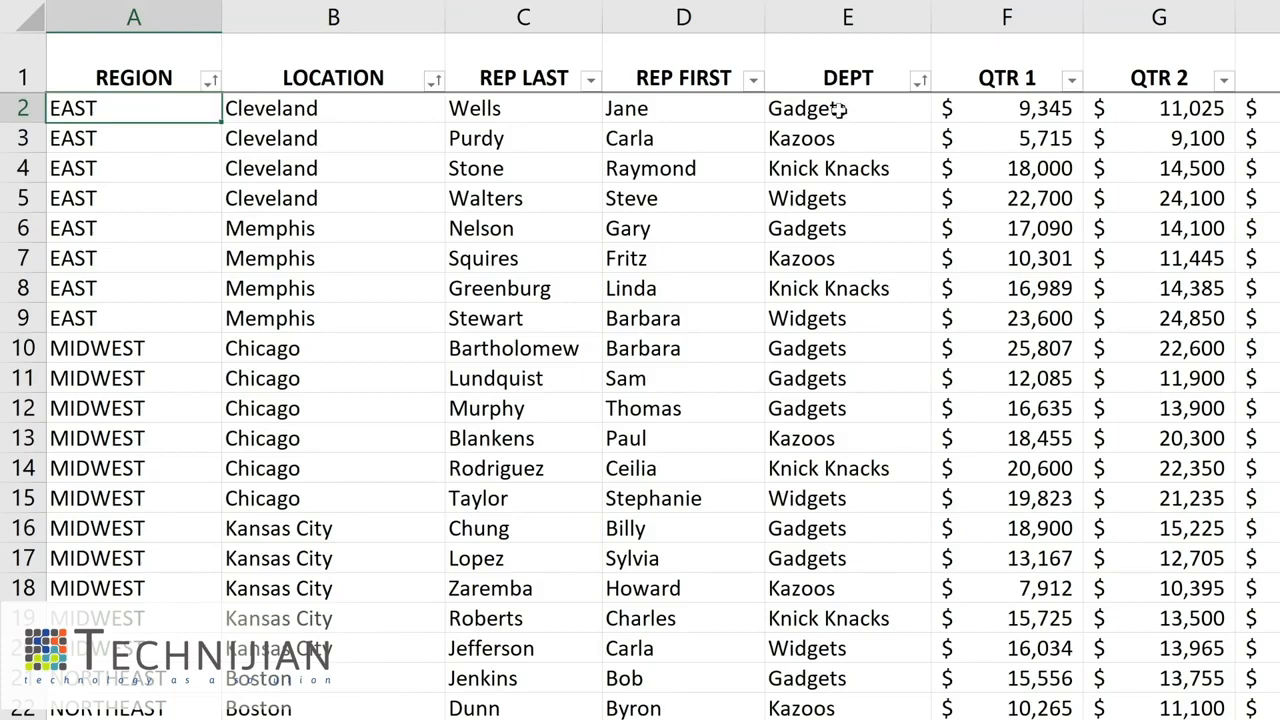
click(1015, 108)
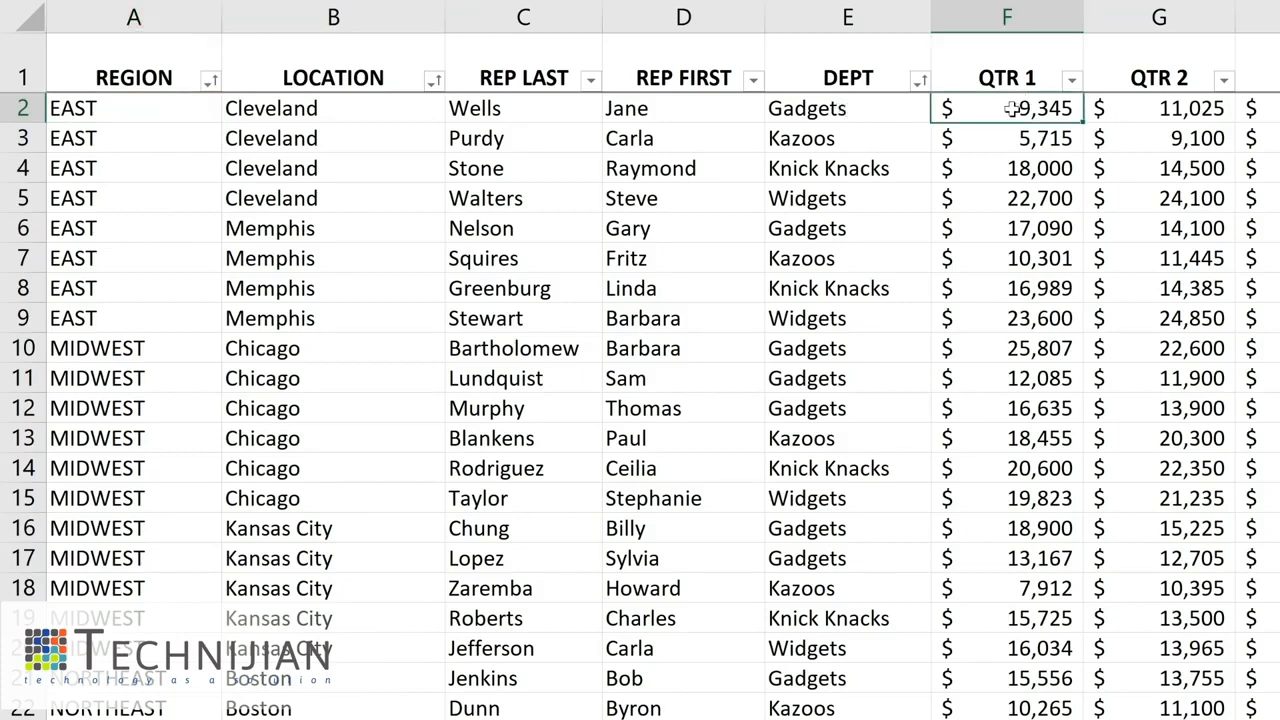
text(100000)
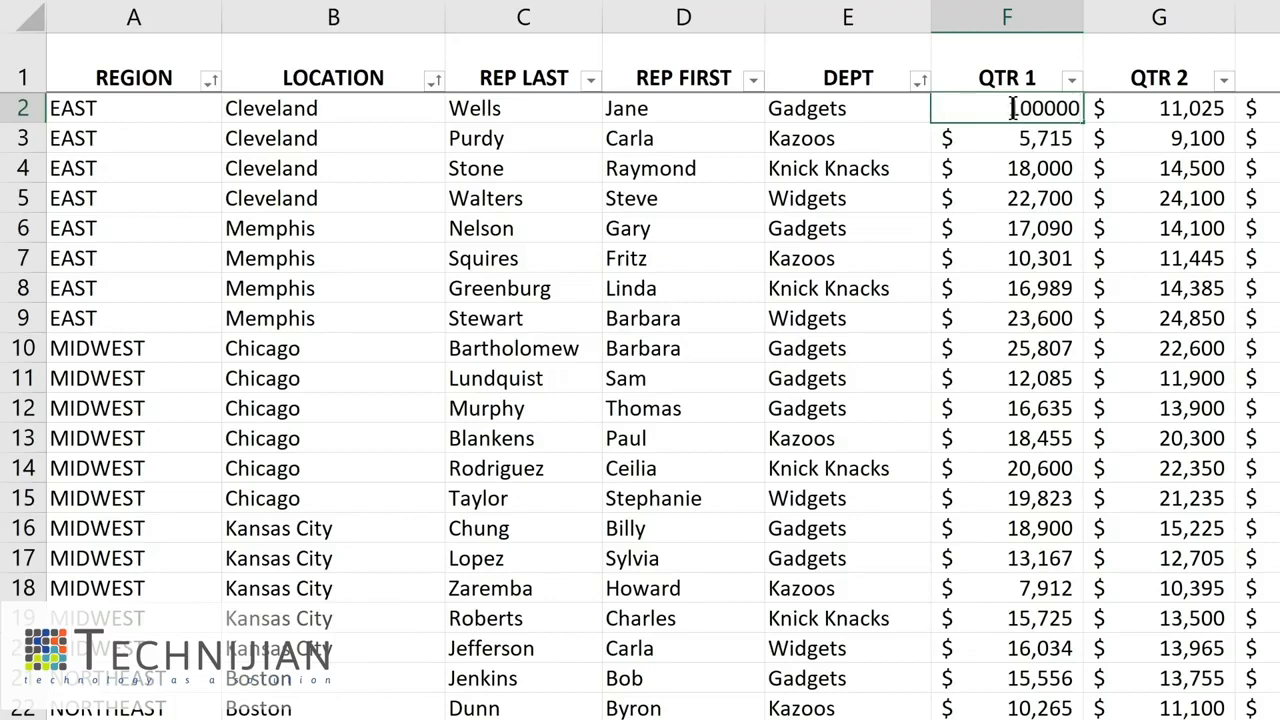
key(Return)
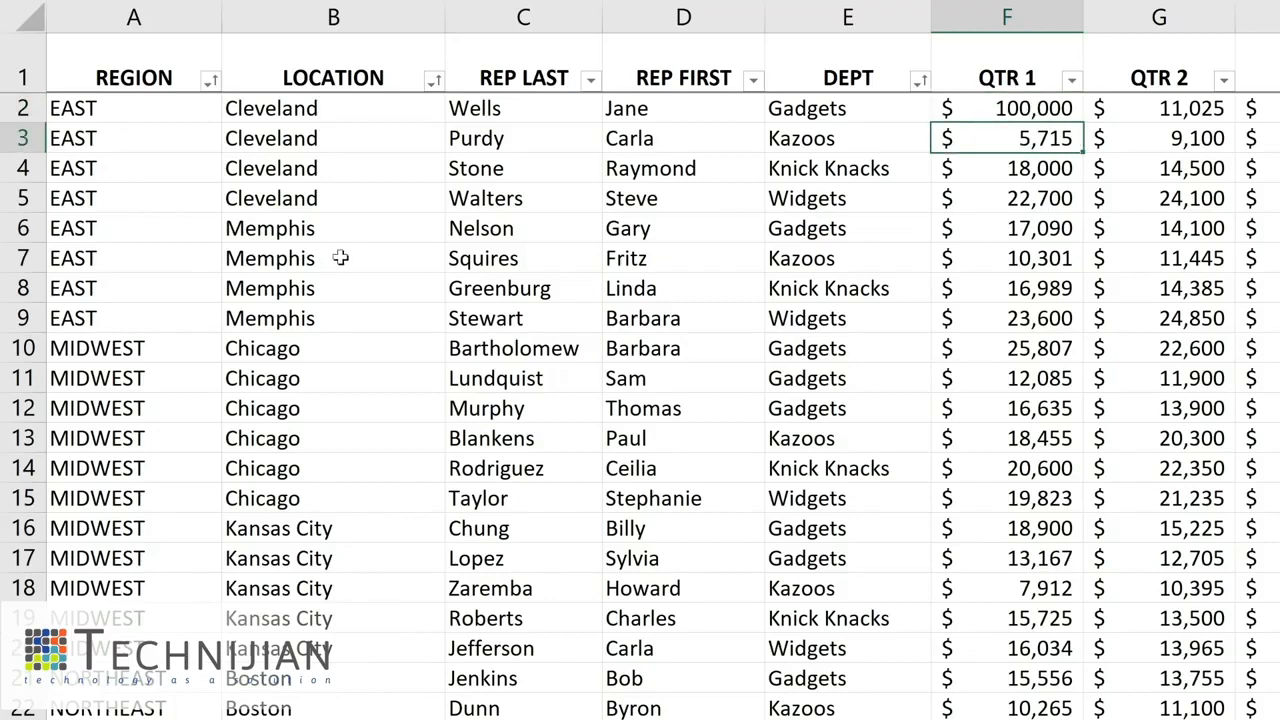
- Change the LOCATION in row 6 of the source data to Cleveland
click(290, 228)
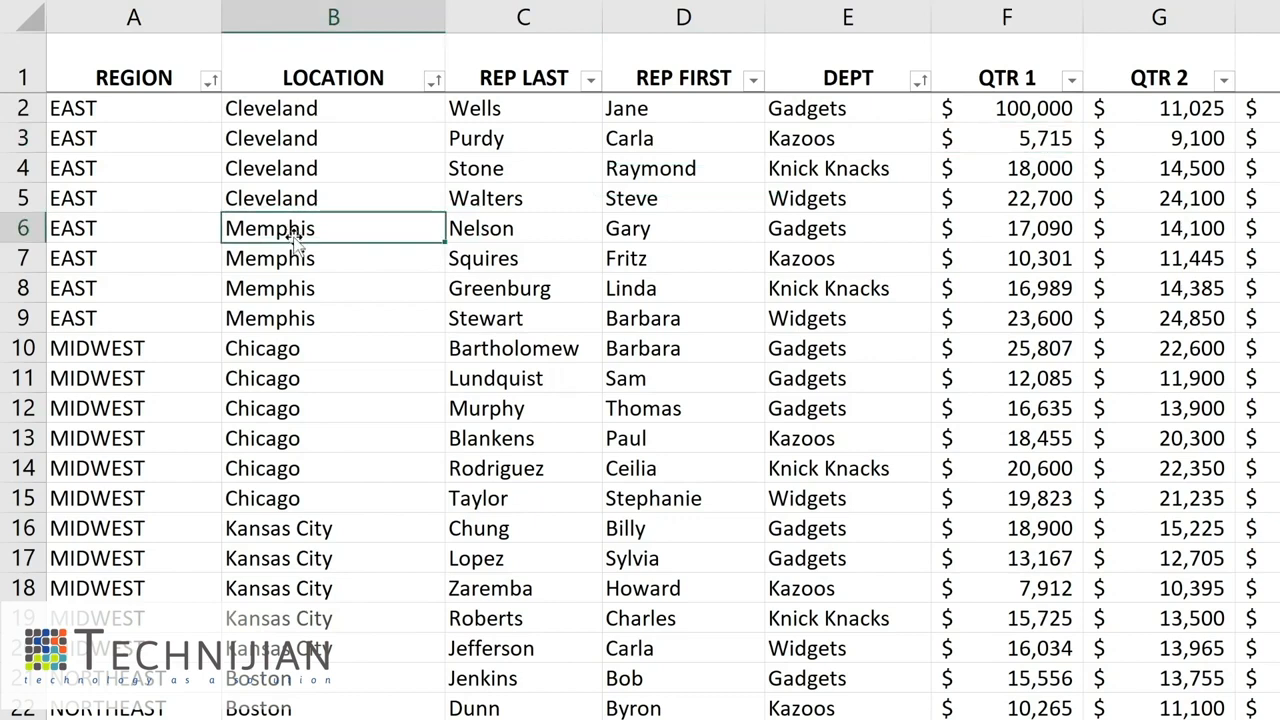
text(C)
key(BackSpace)
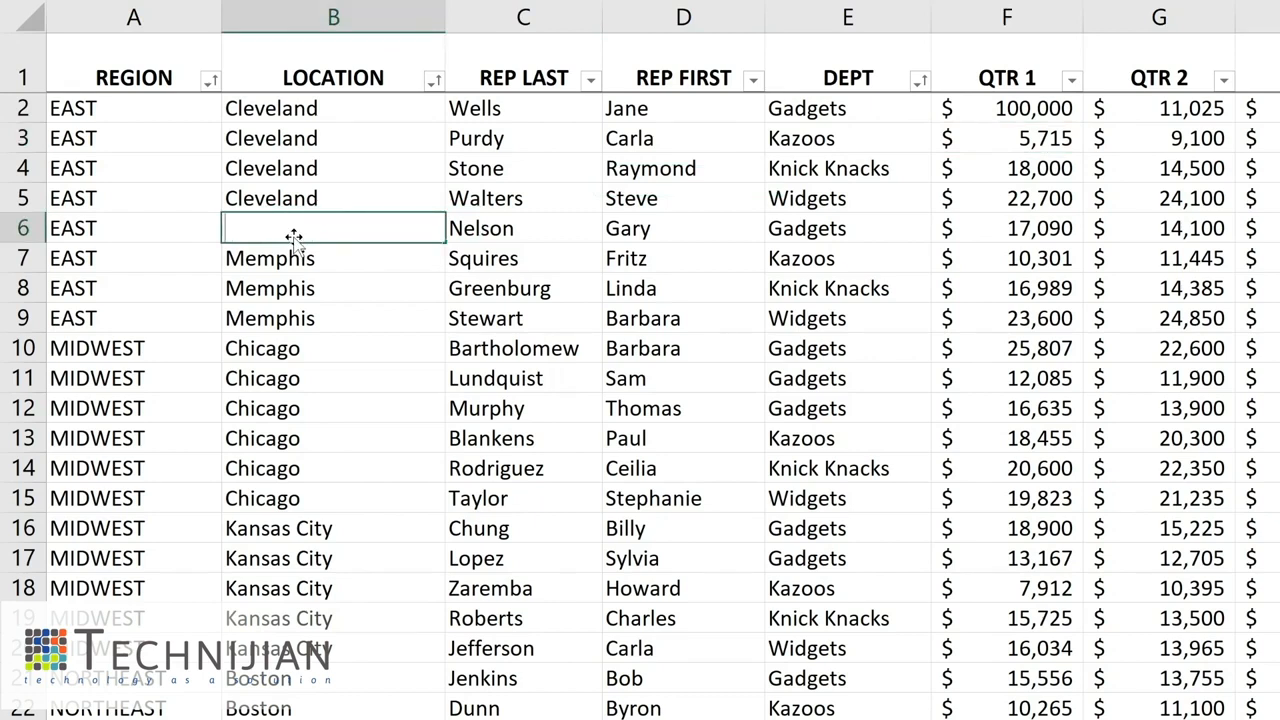
text(Cl)
key(Return)
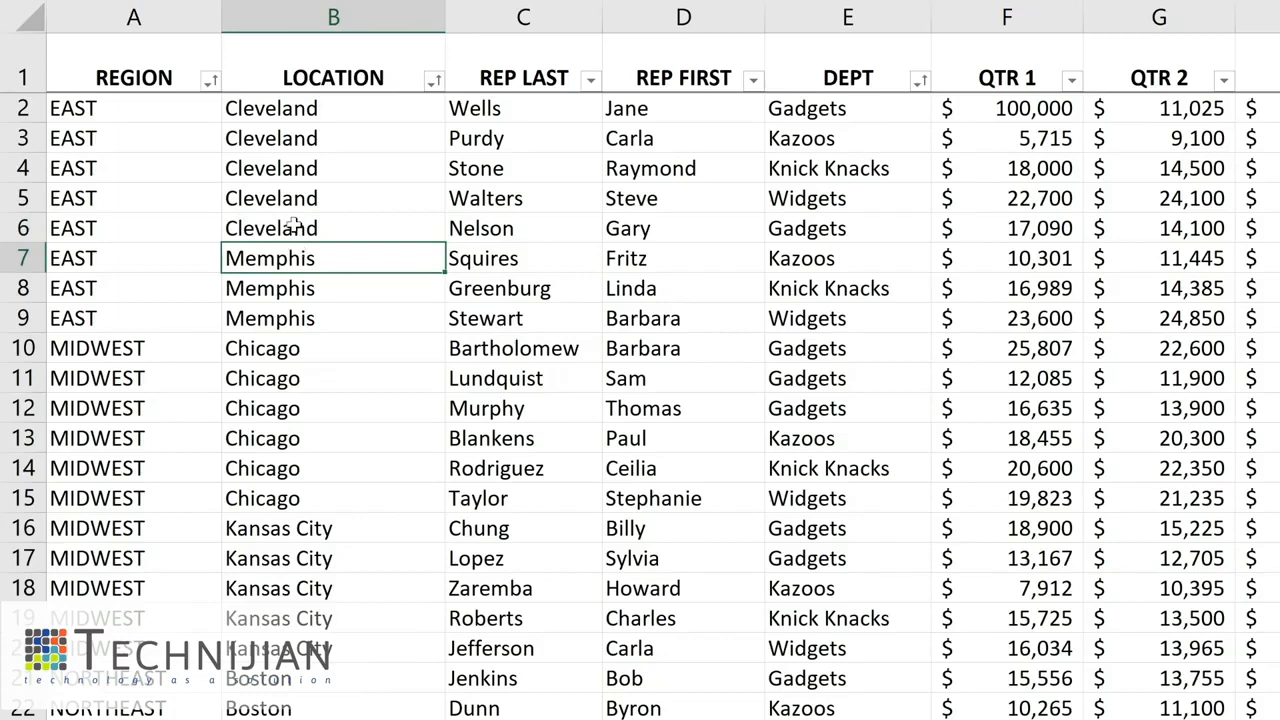
- Return to the PivotTable and refresh all PivotTable data
click(838, 231)
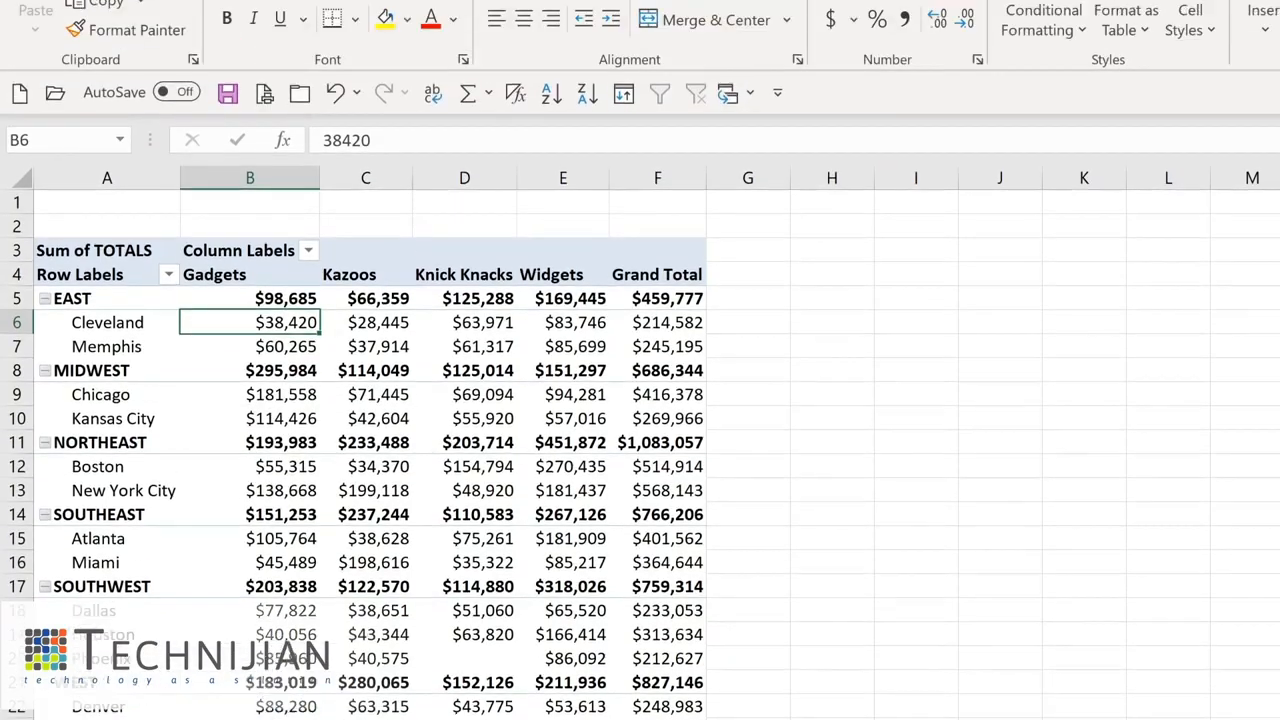
click(887, 31)
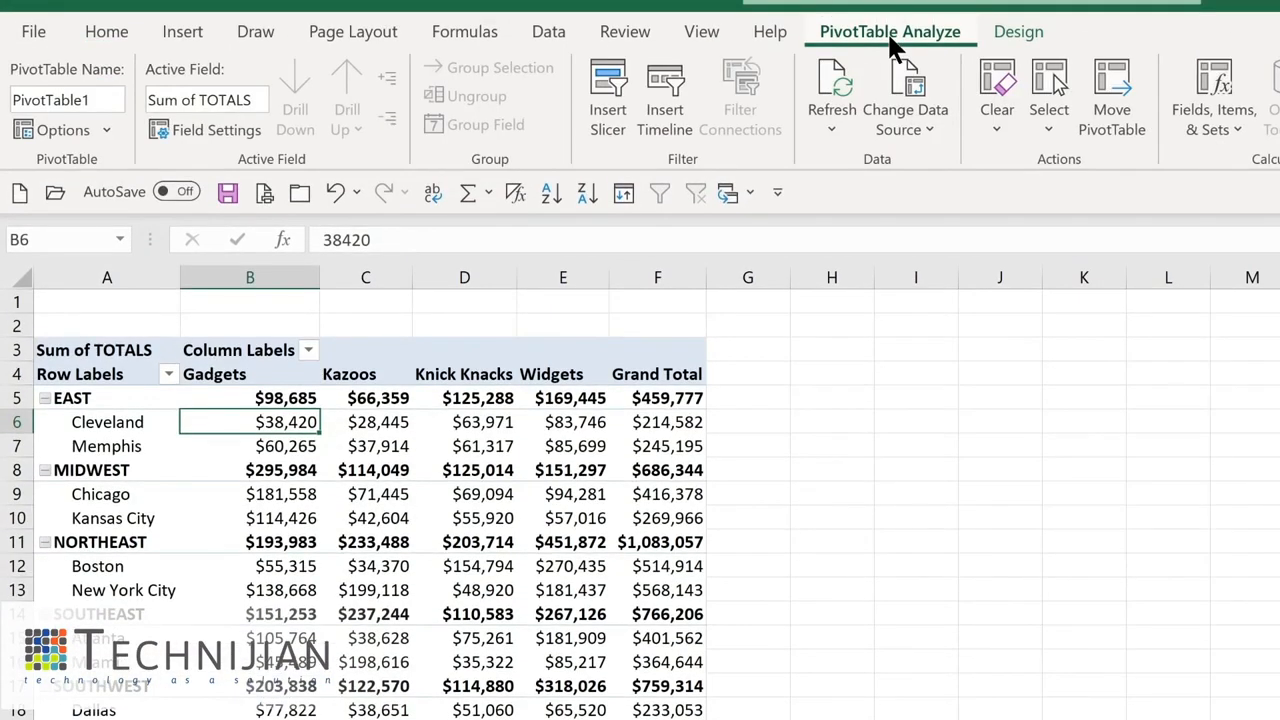
click(831, 128)
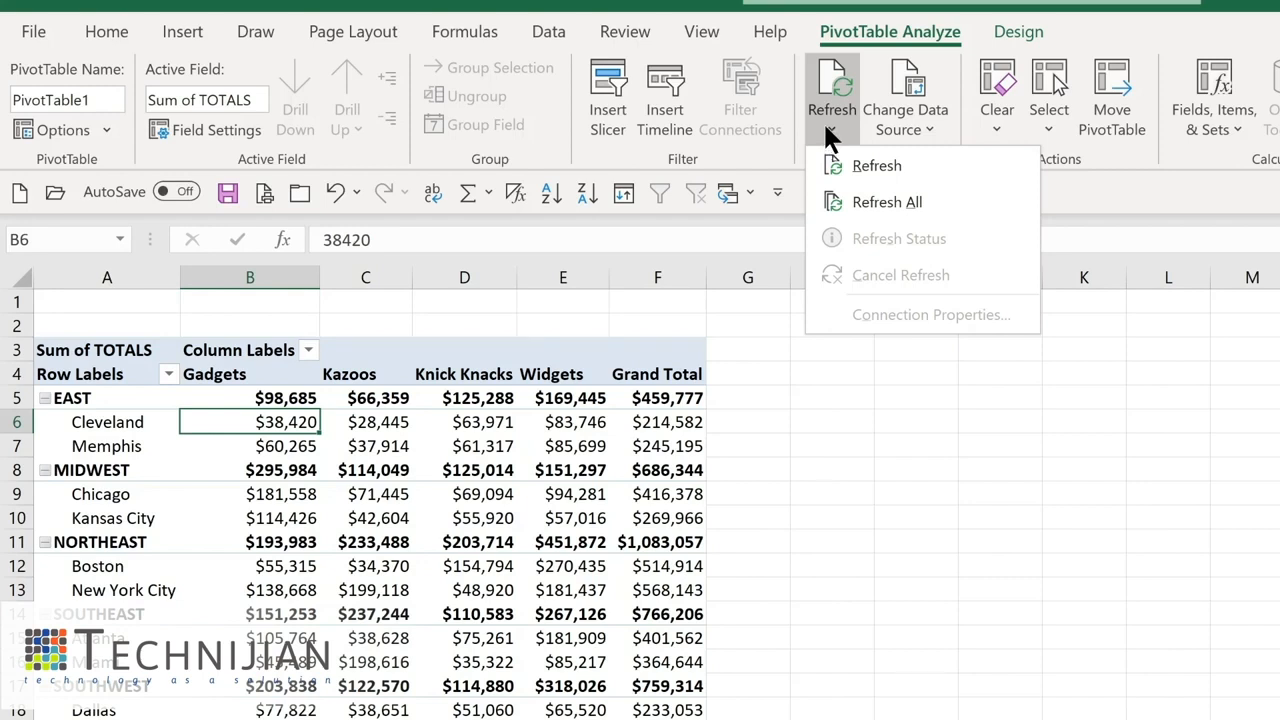
click(867, 205)
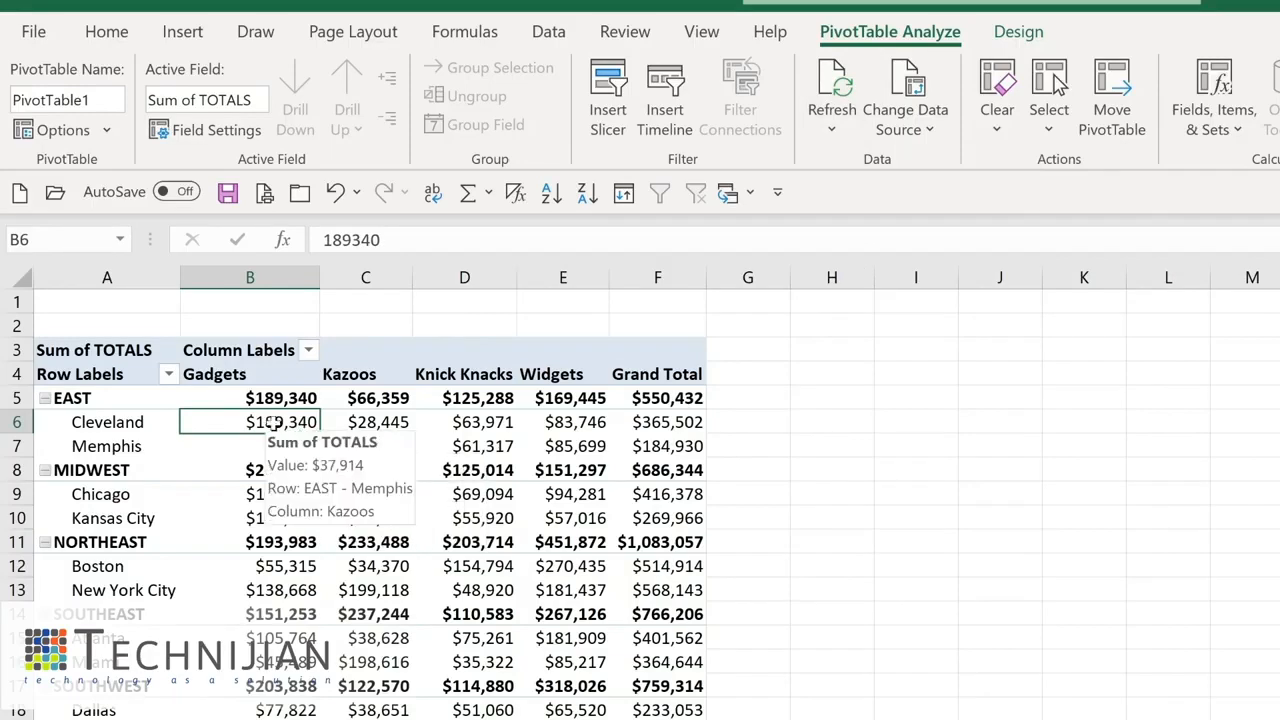
- Open the PivotTable's Change Data Source dialog and confirm the 'Sales Tracking'!$A$1:$J$77 range
mouse_move(257, 513)
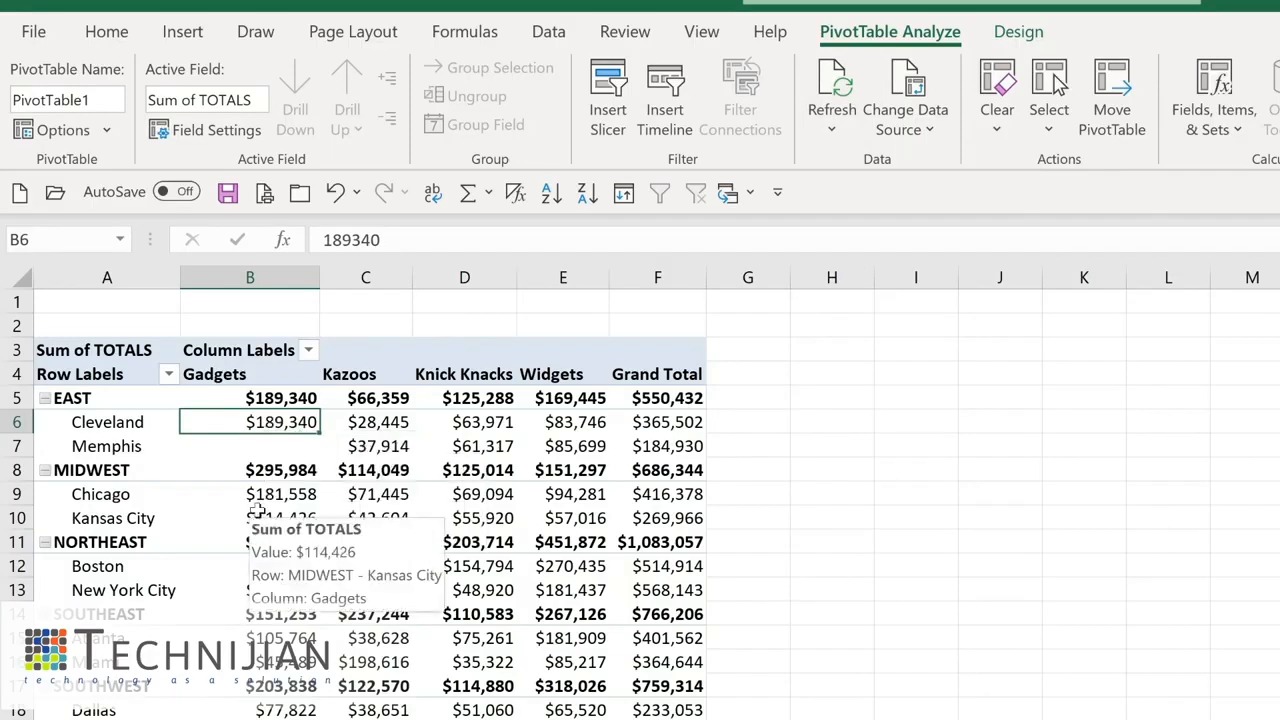
mouse_move(269, 447)
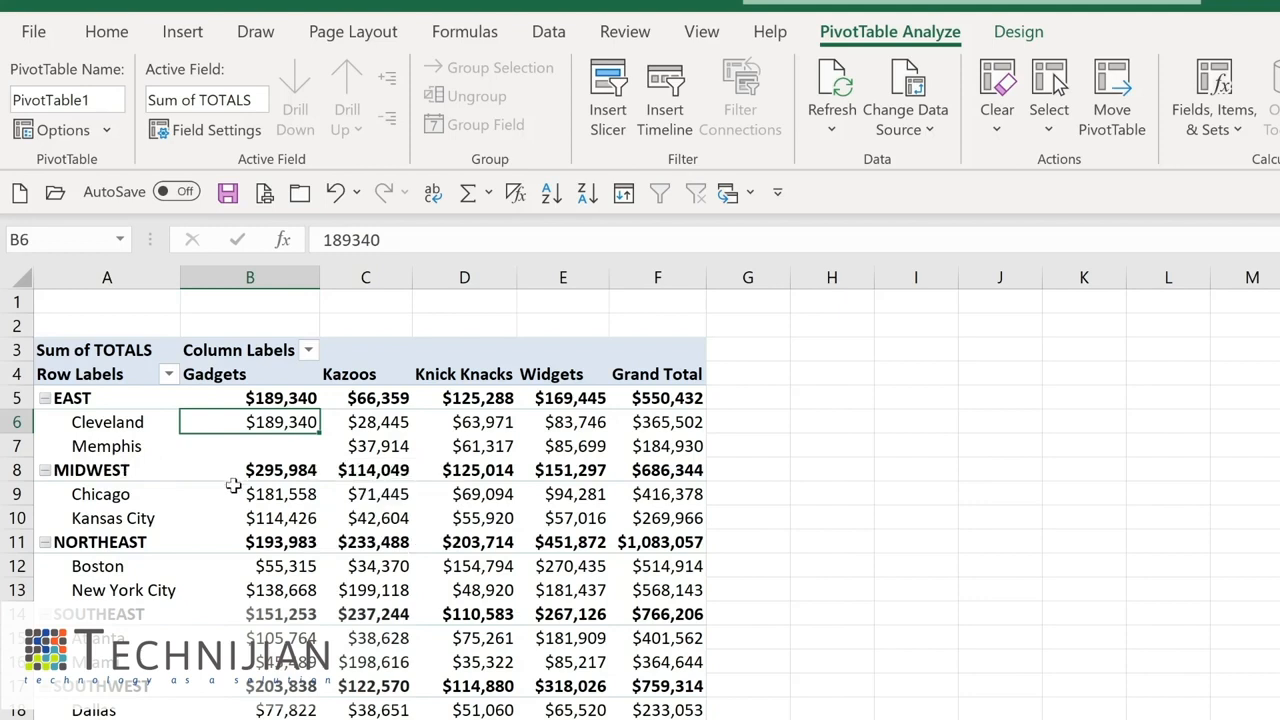
mouse_move(268, 466)
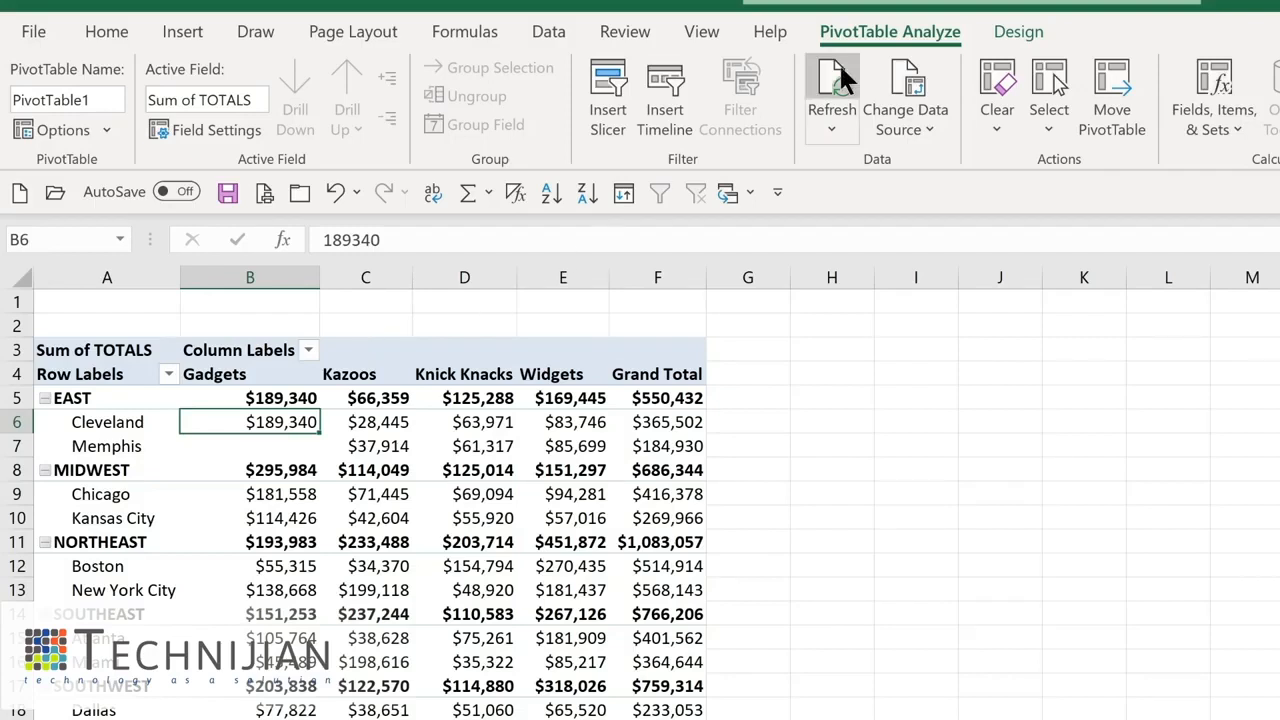
click(914, 128)
click(915, 162)
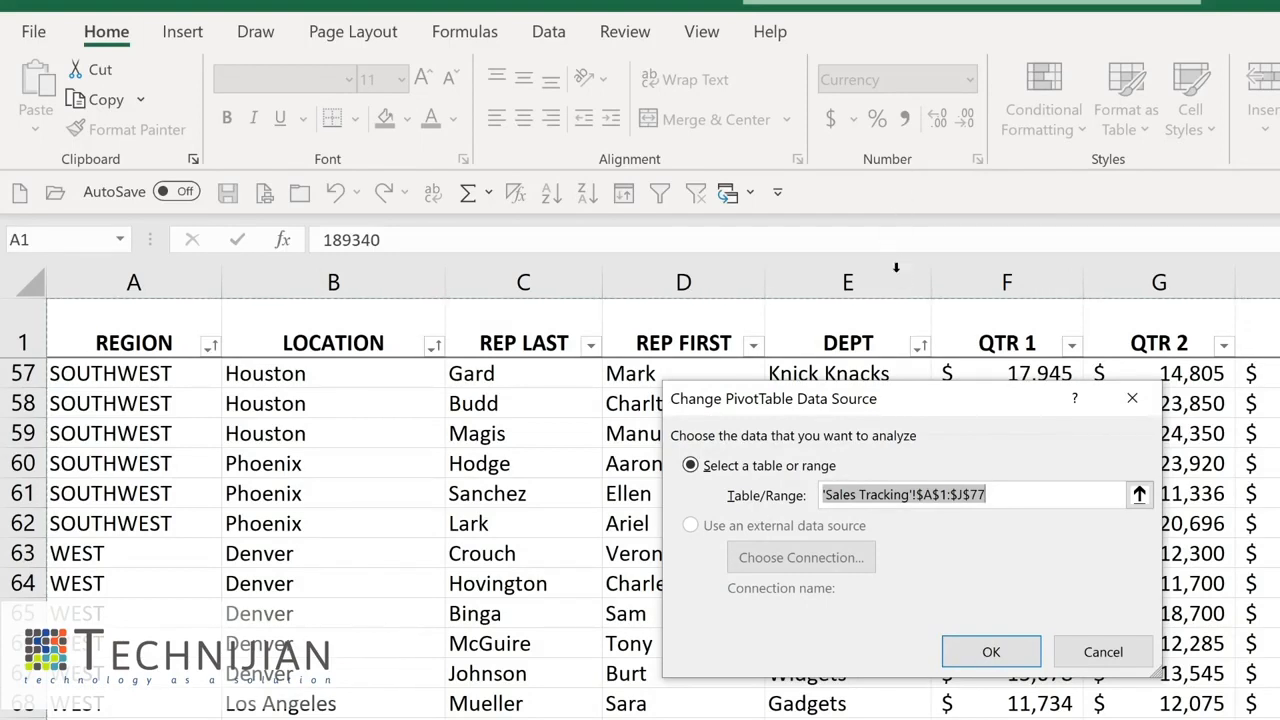
click(1005, 645)
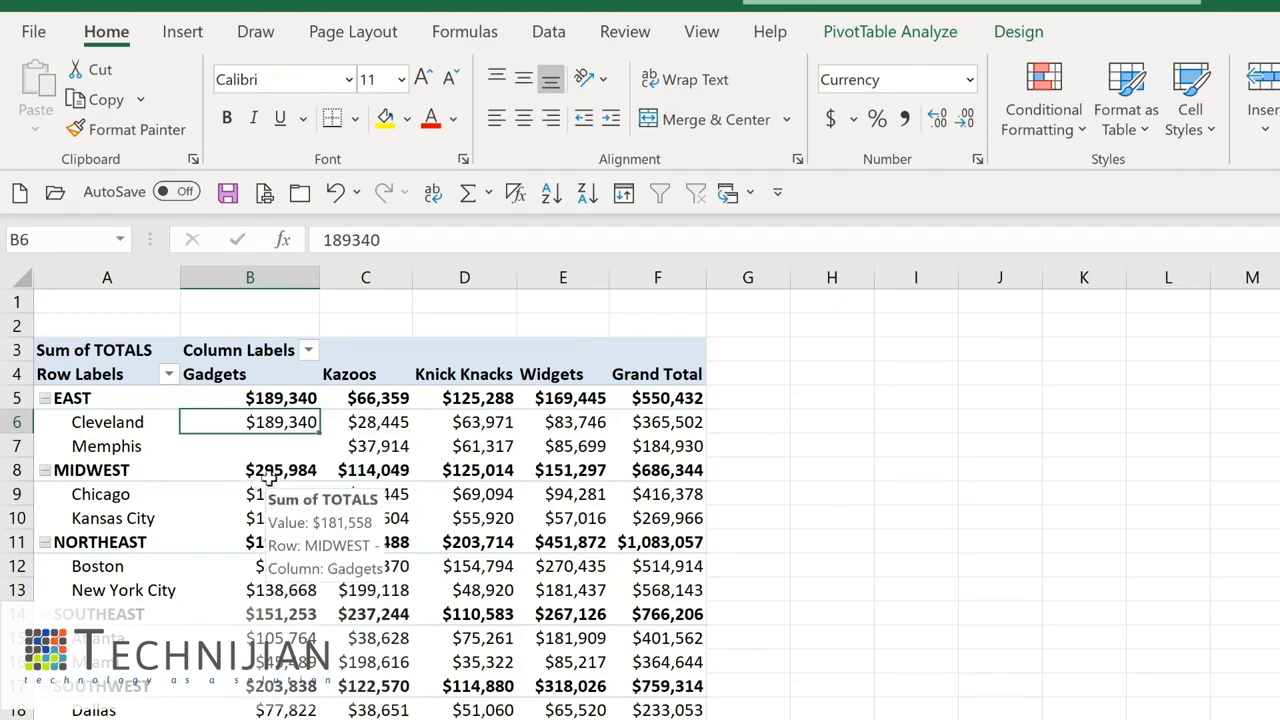
- Drill into the MIDWEST Chicago Gadgets total to list its detail records on a new sheet
mouse_move(266, 498)
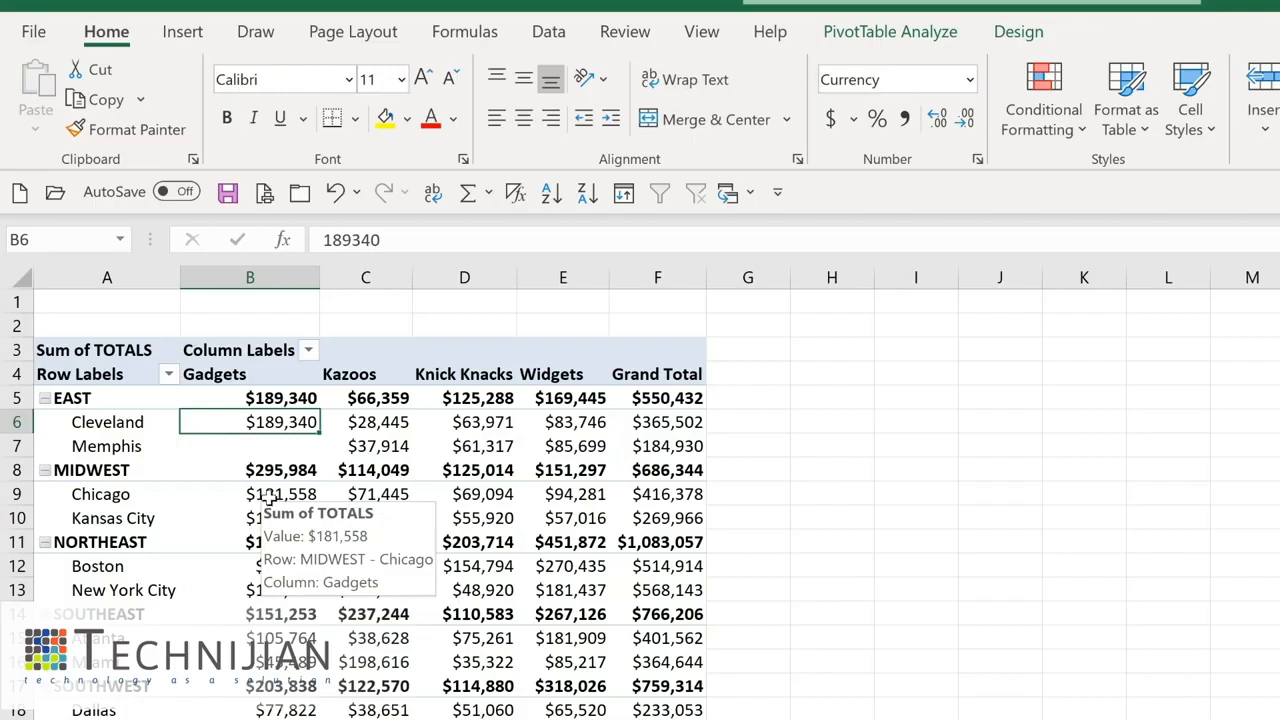
double_click(269, 497)
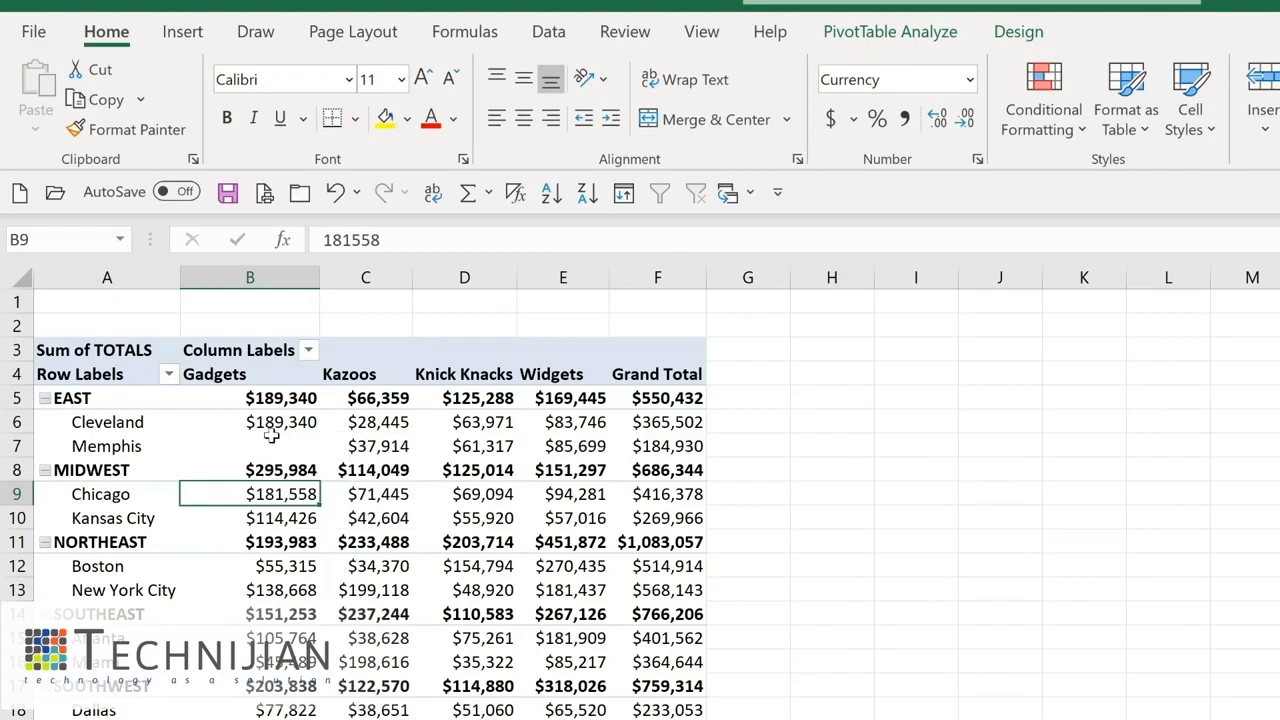
mouse_move(271, 436)
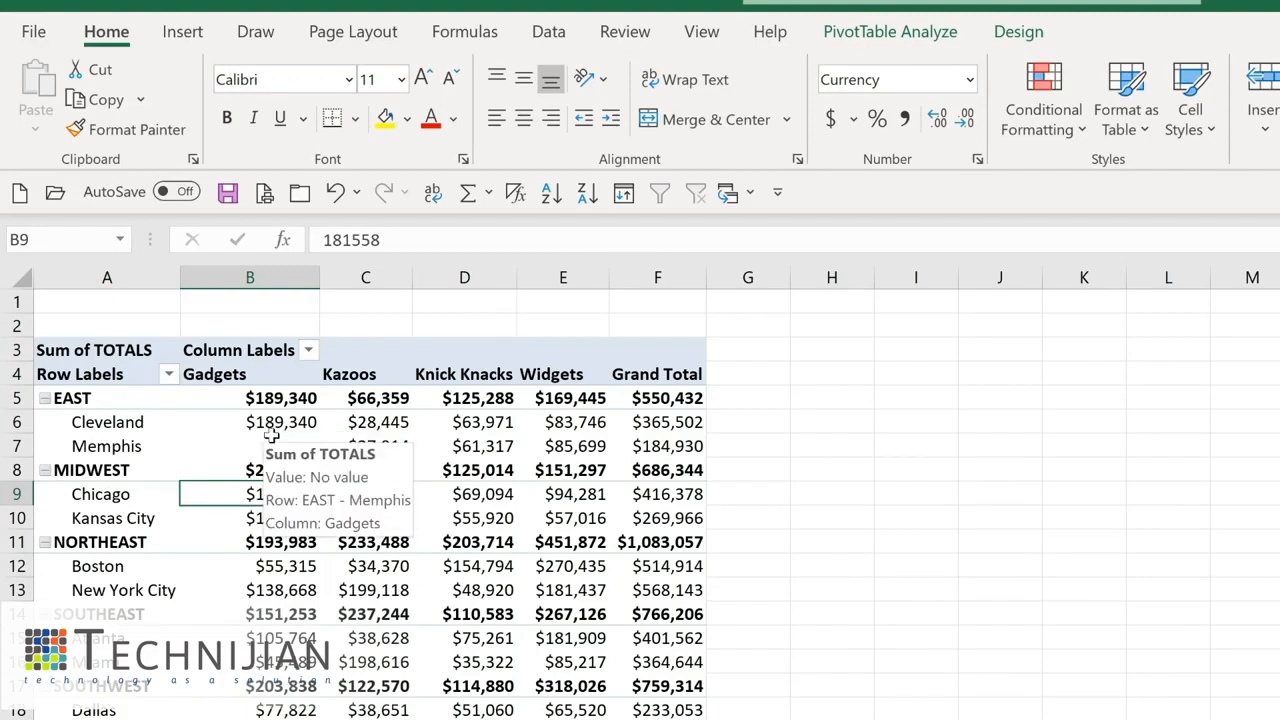
mouse_move(97, 423)
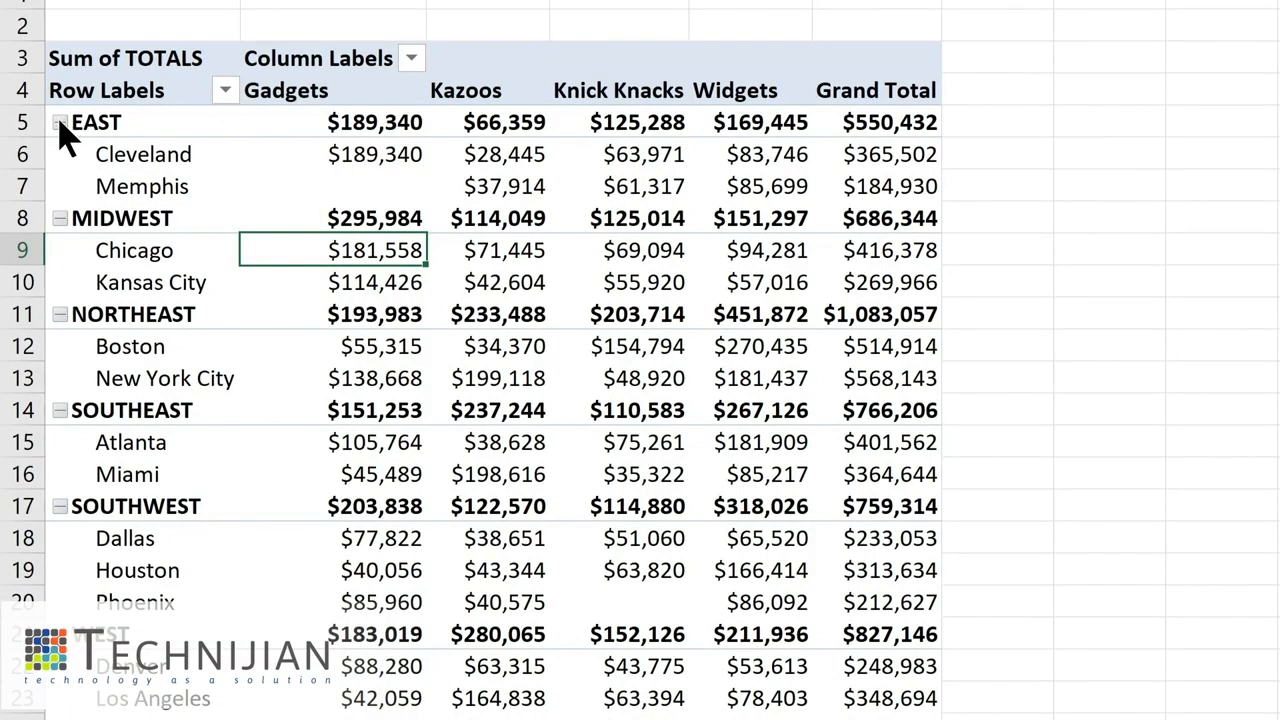
- Collapse and re-expand the region groups, first EAST alone and then the whole REGION field at once
click(60, 122)
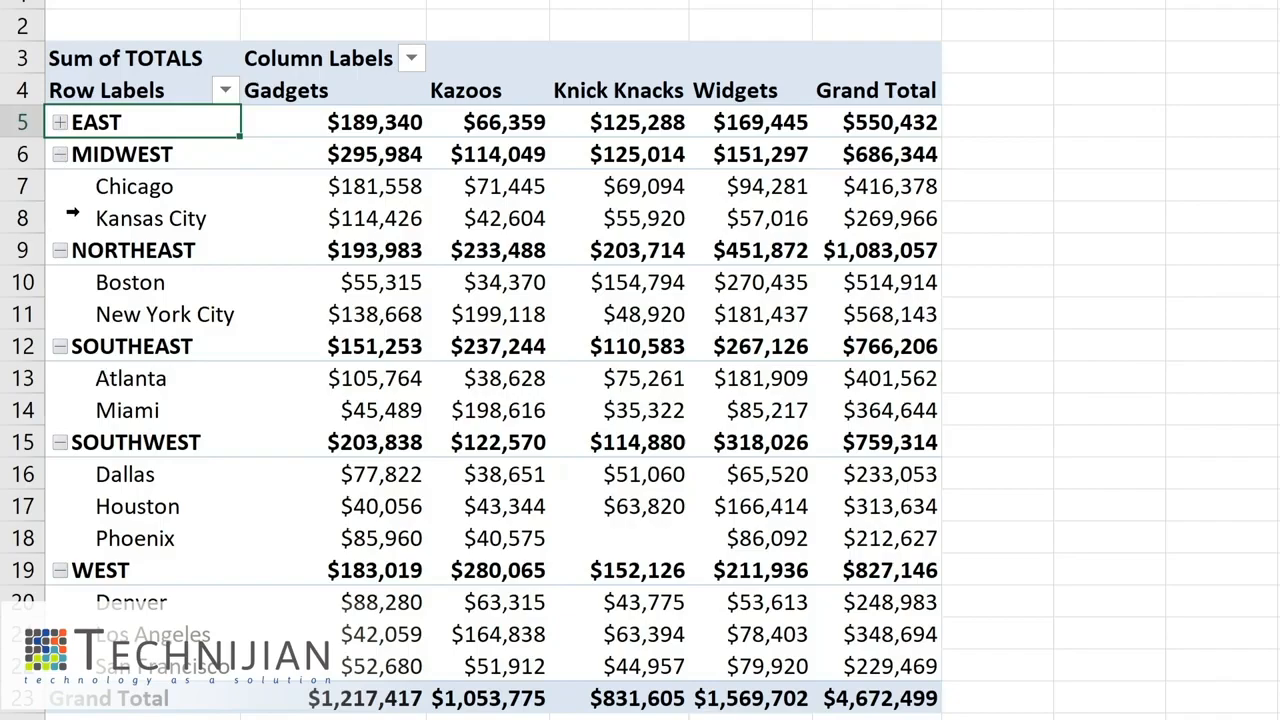
click(60, 122)
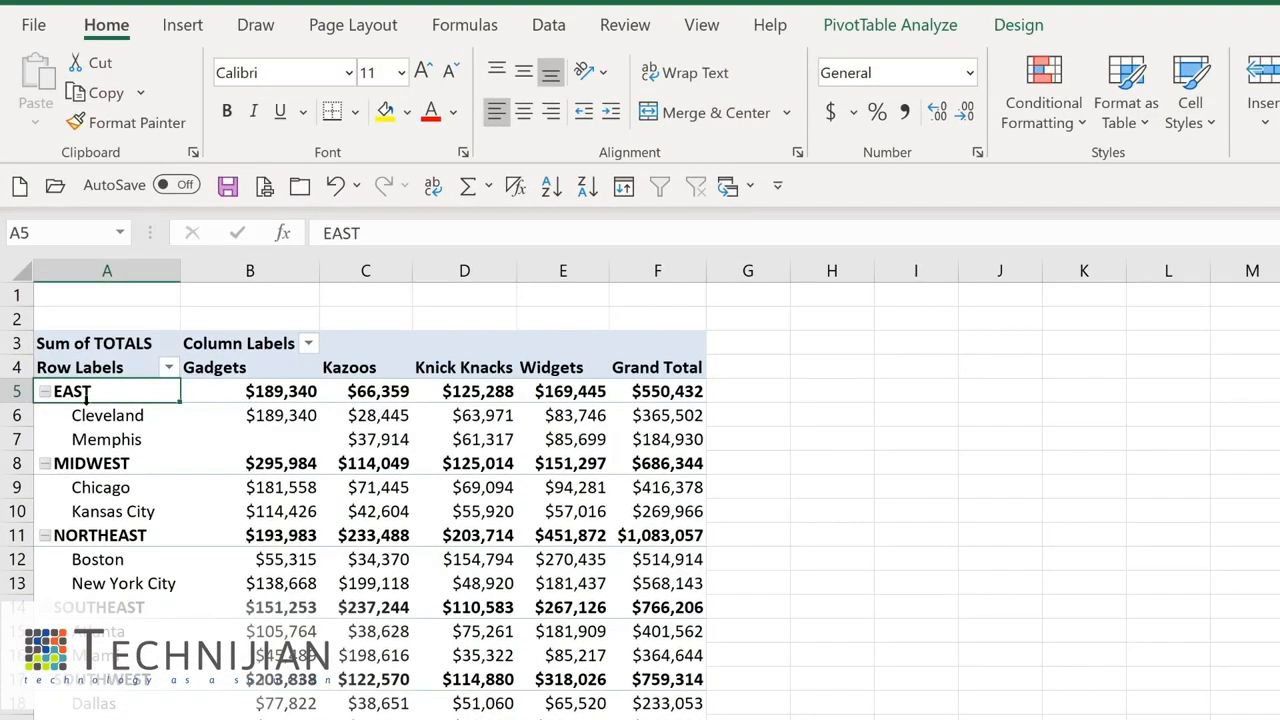
click(862, 30)
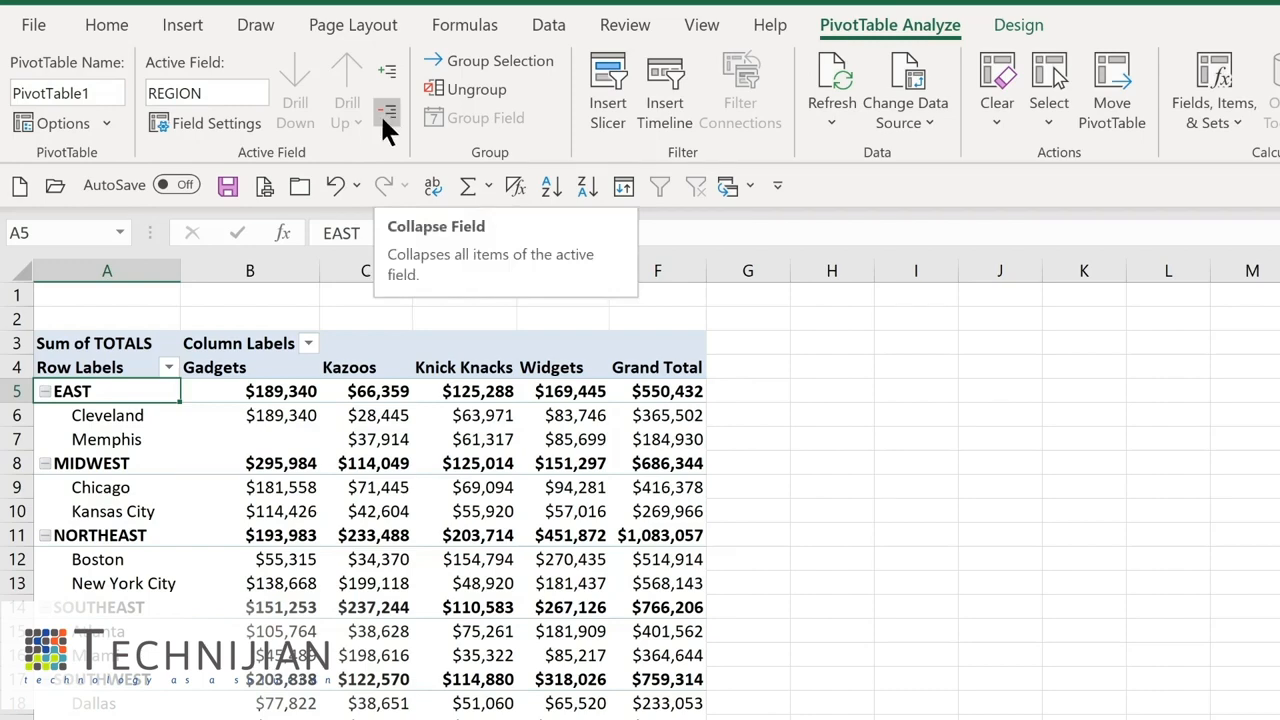
click(385, 118)
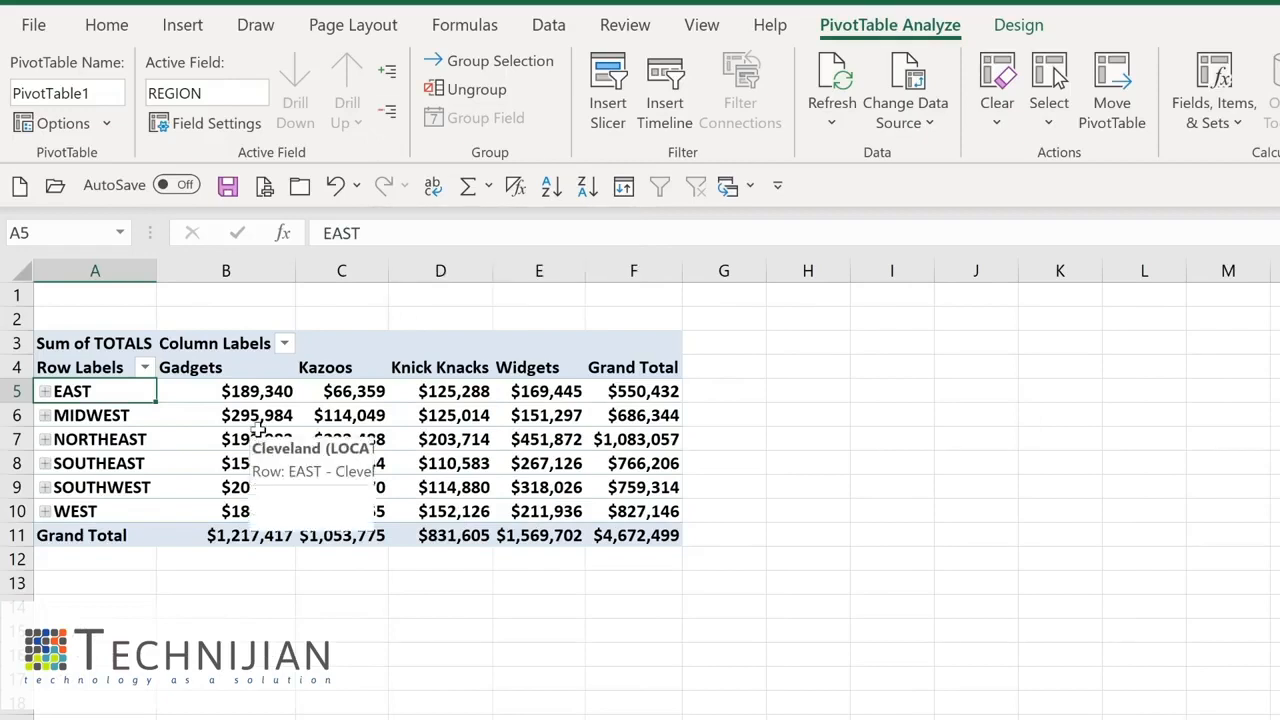
mouse_move(242, 420)
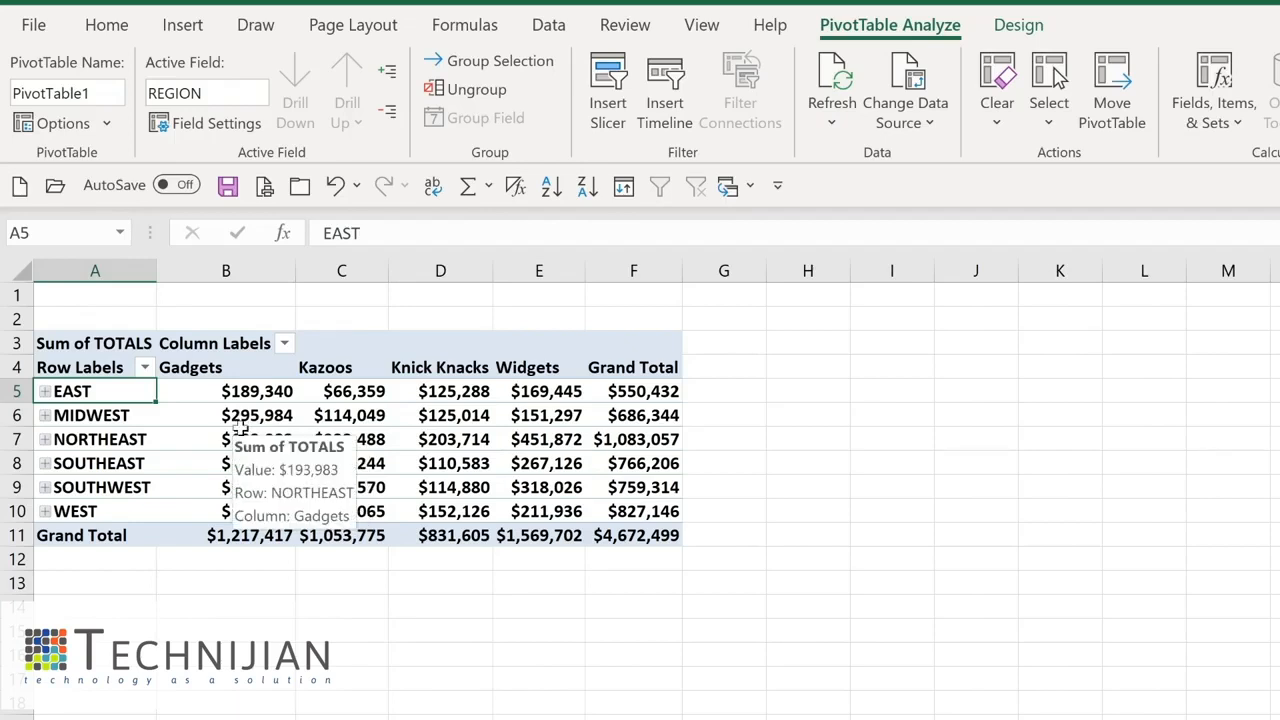
click(390, 69)
mouse_move(309, 420)
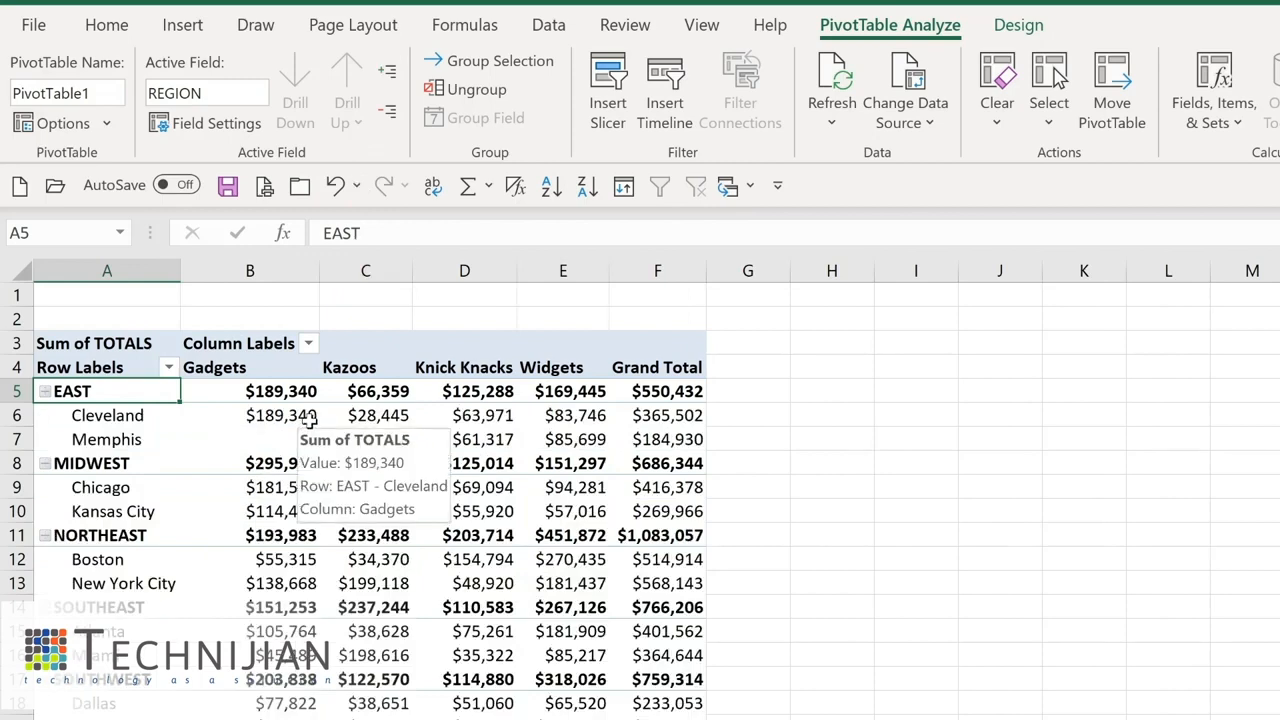
- Apply a medium blue PivotTable style to the table
click(1030, 35)
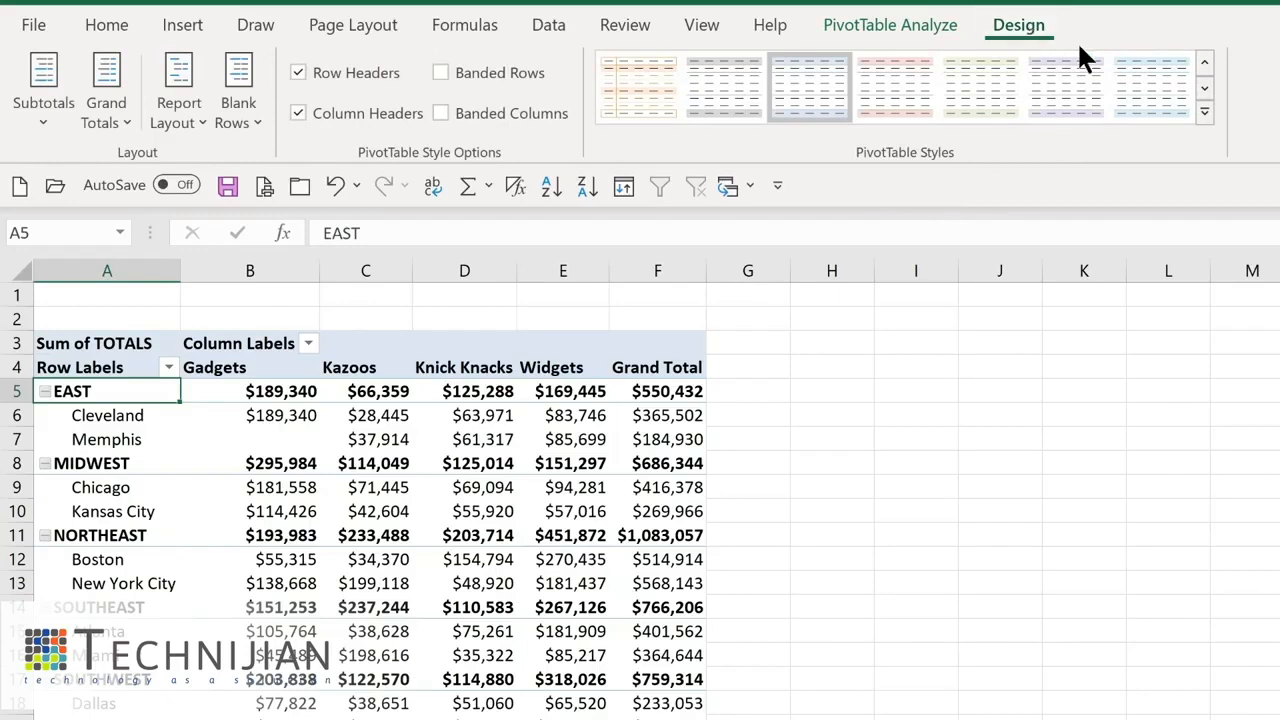
click(1205, 115)
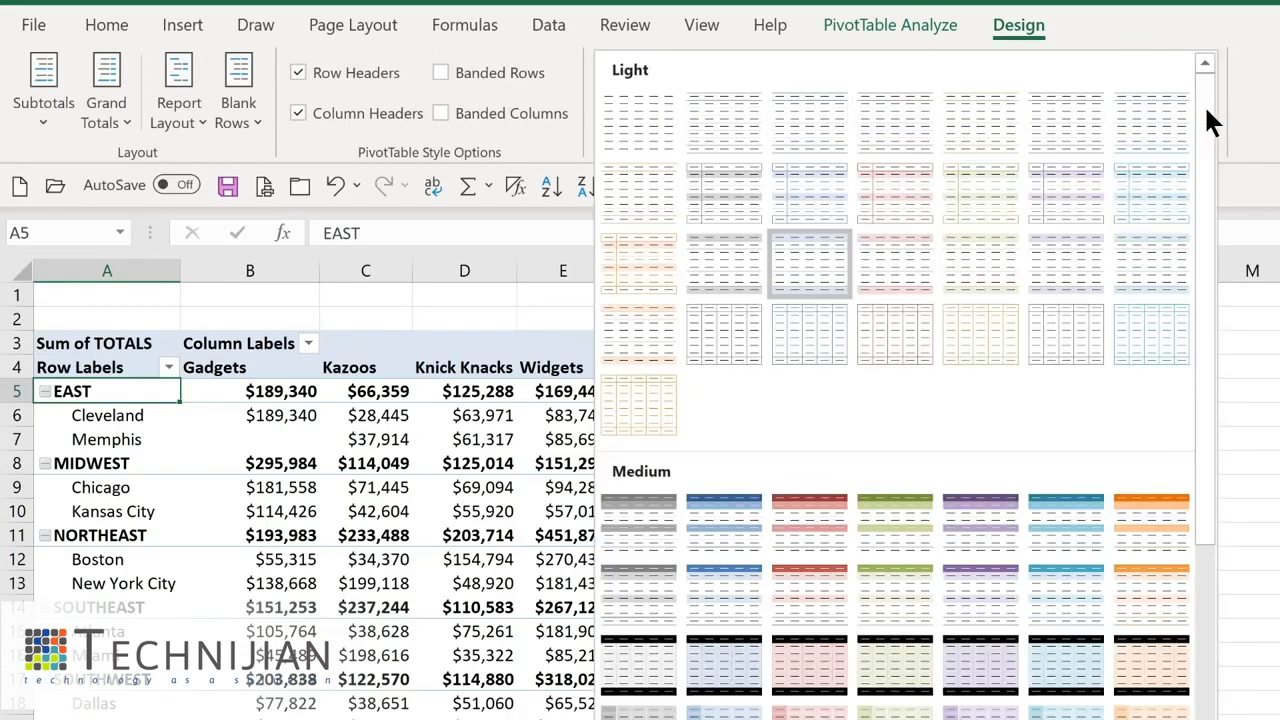
click(702, 538)
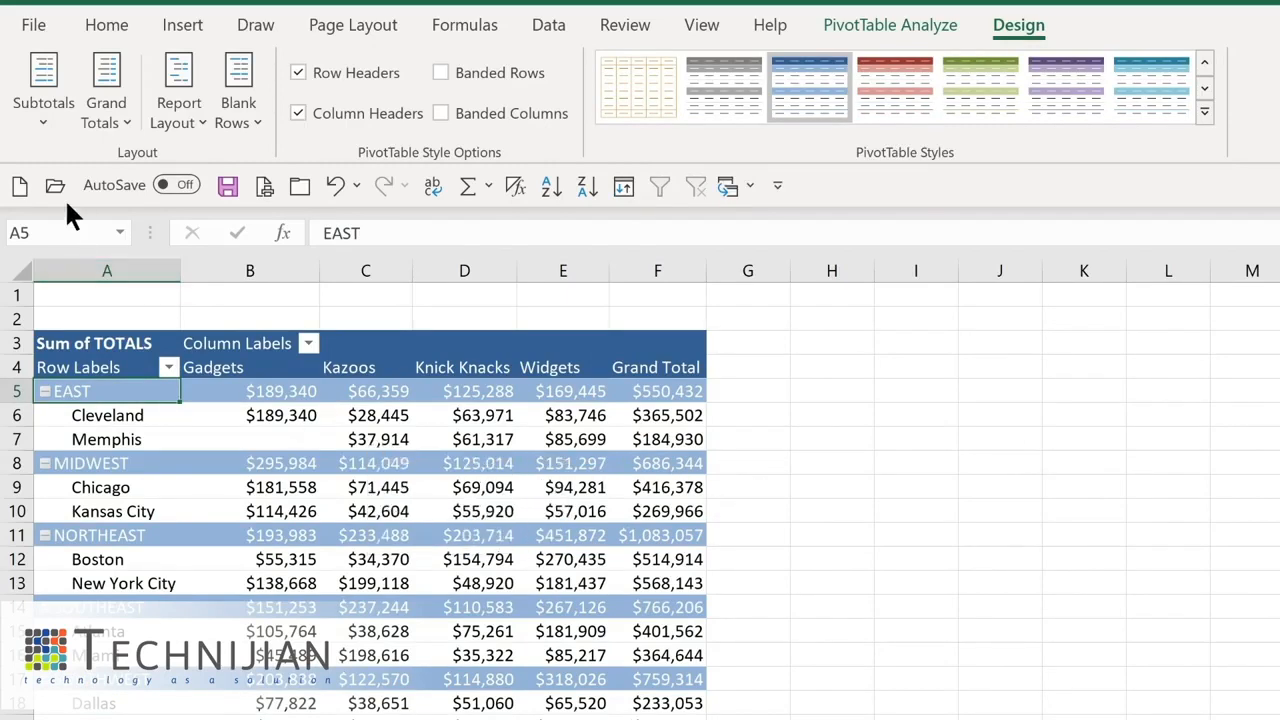
- Show all subtotals at the bottom of each region group
click(49, 123)
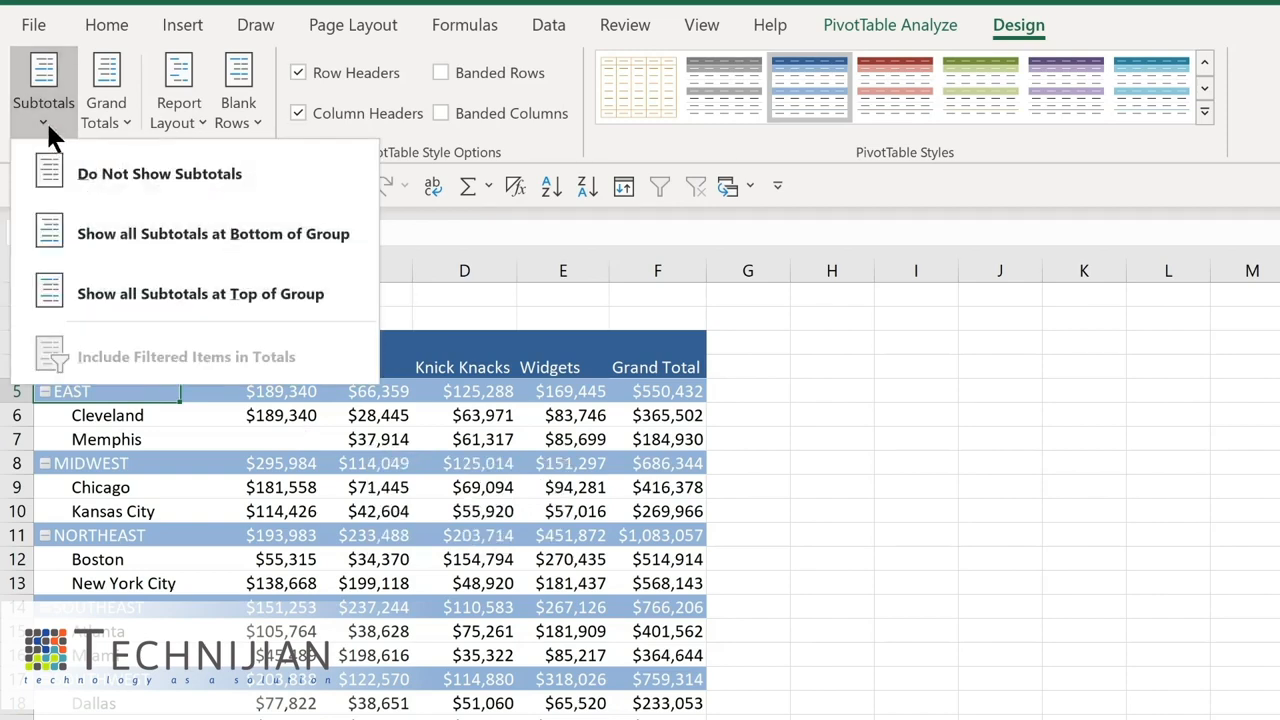
click(127, 240)
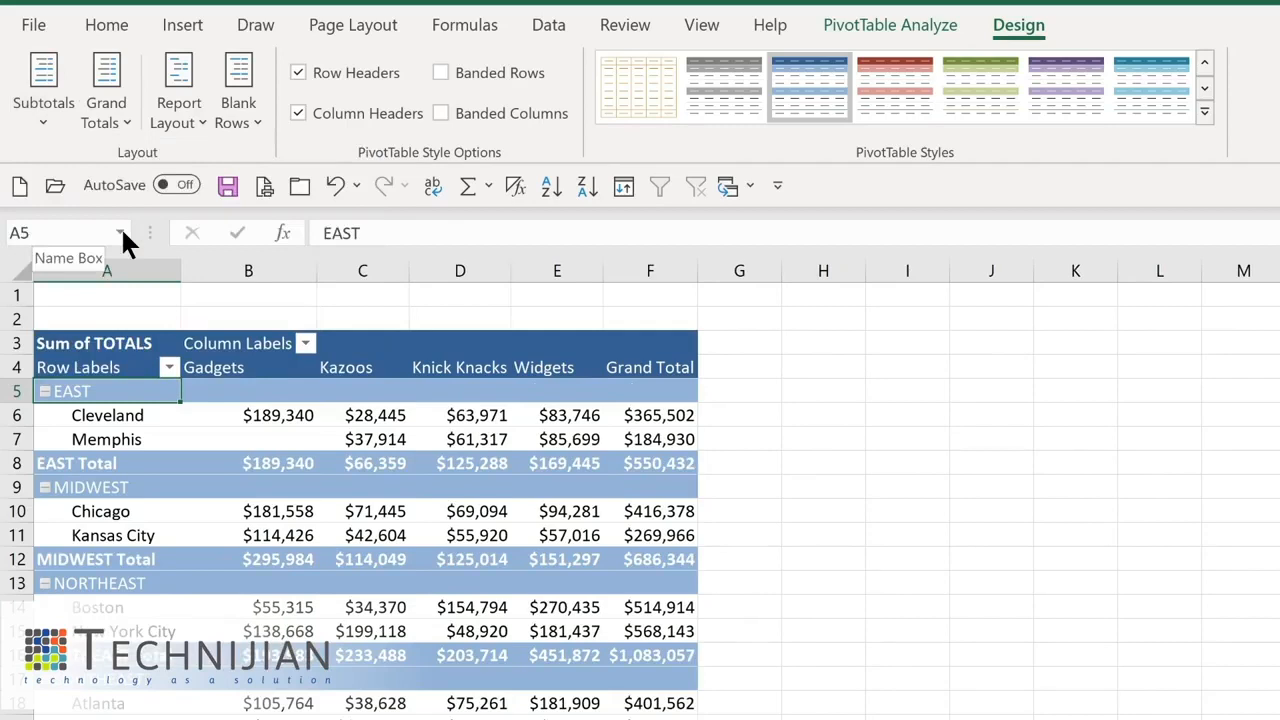
click(104, 110)
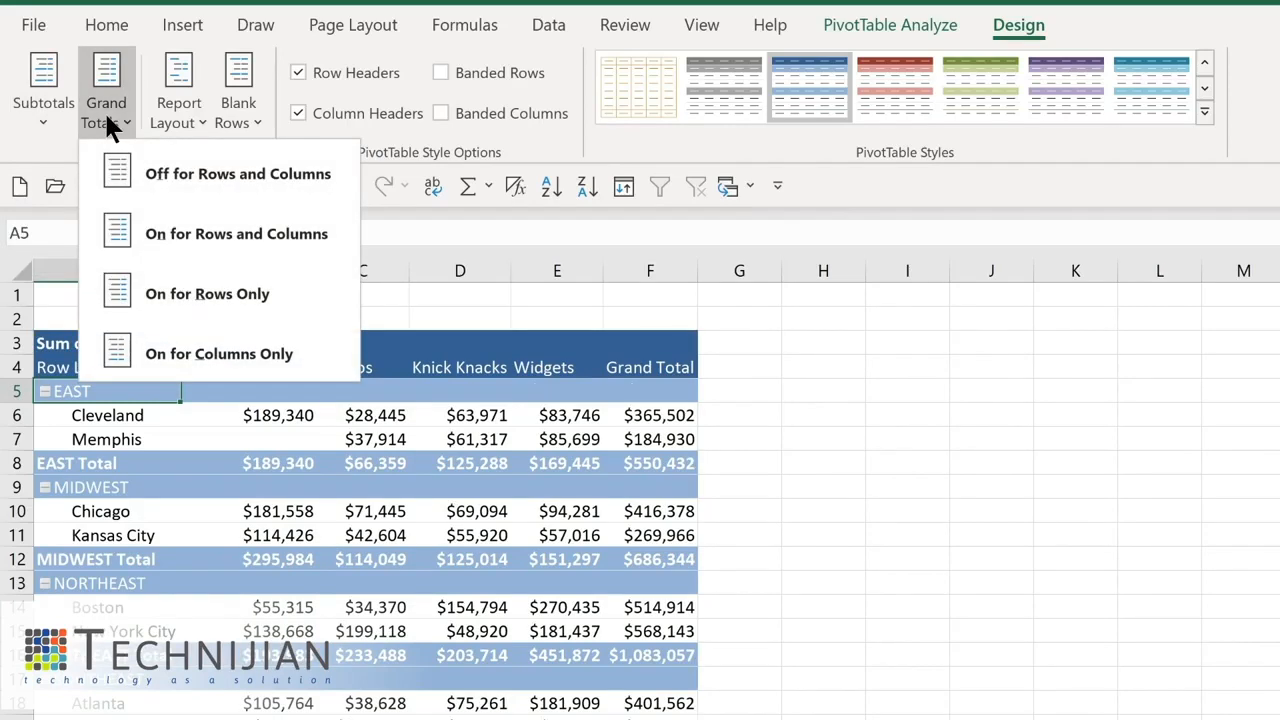
click(195, 118)
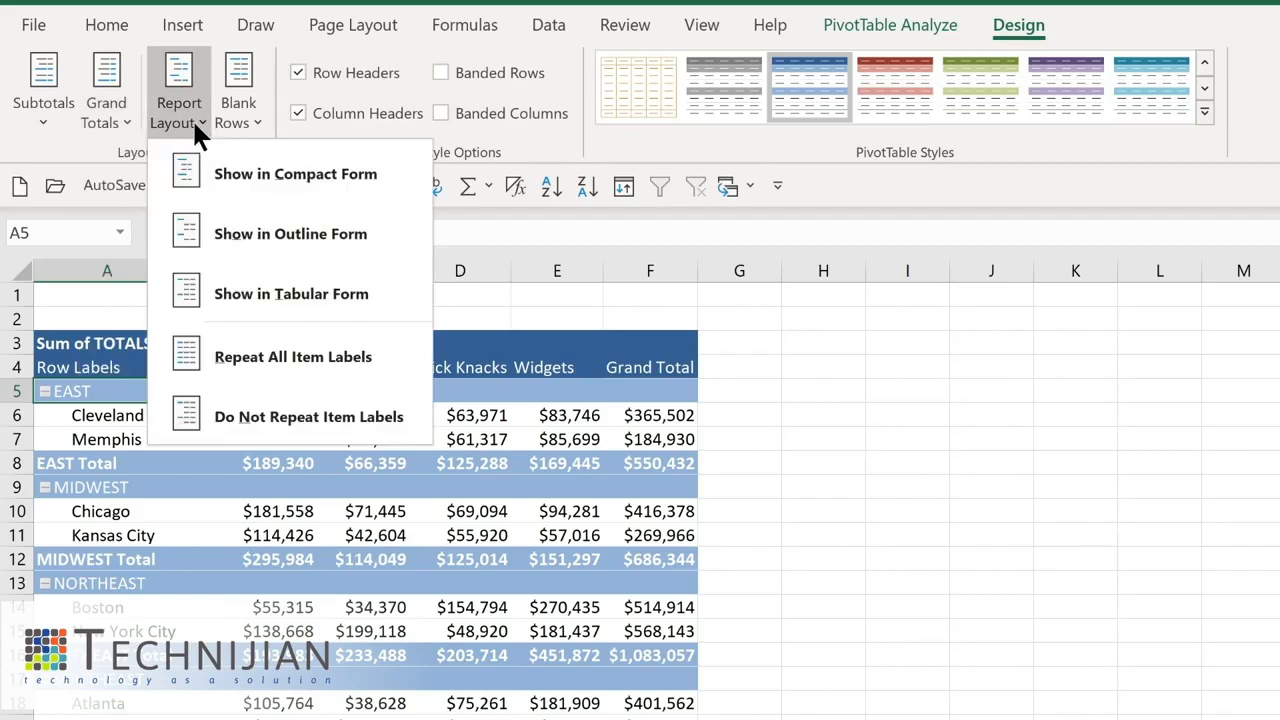
click(195, 120)
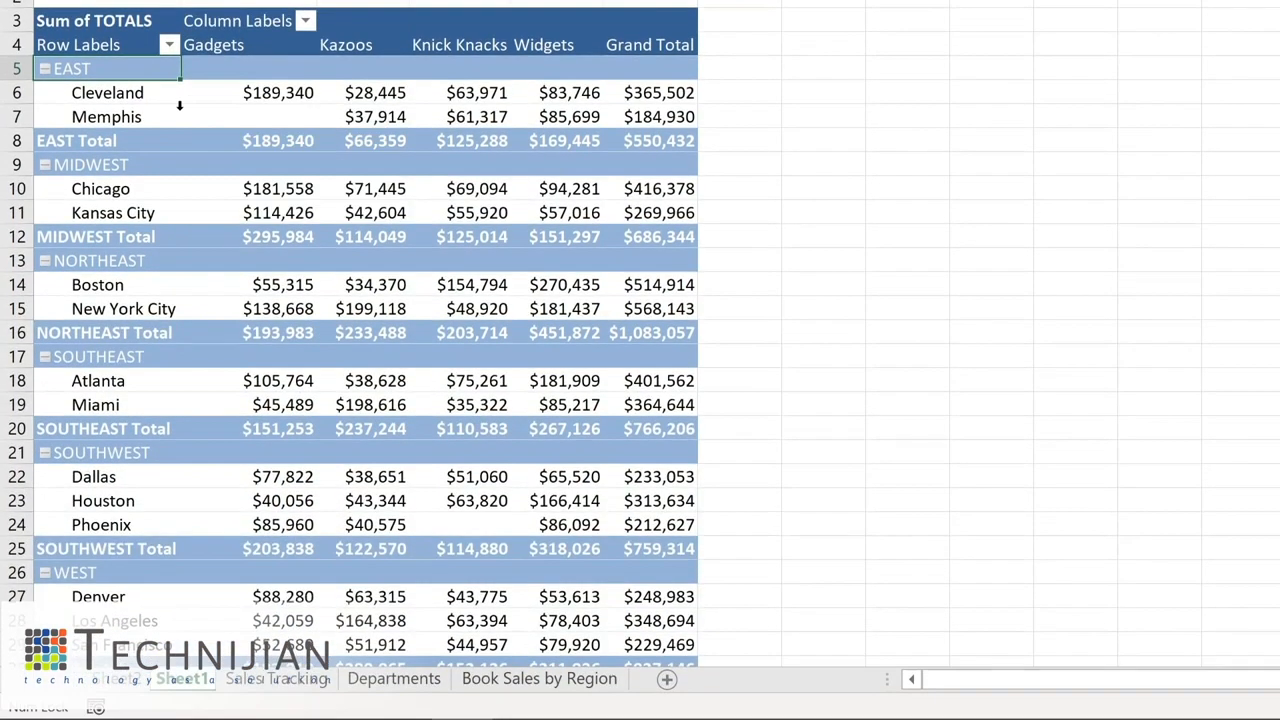
- Filter the row labels to show only the EAST, MIDWEST and NORTHEAST regions
click(168, 44)
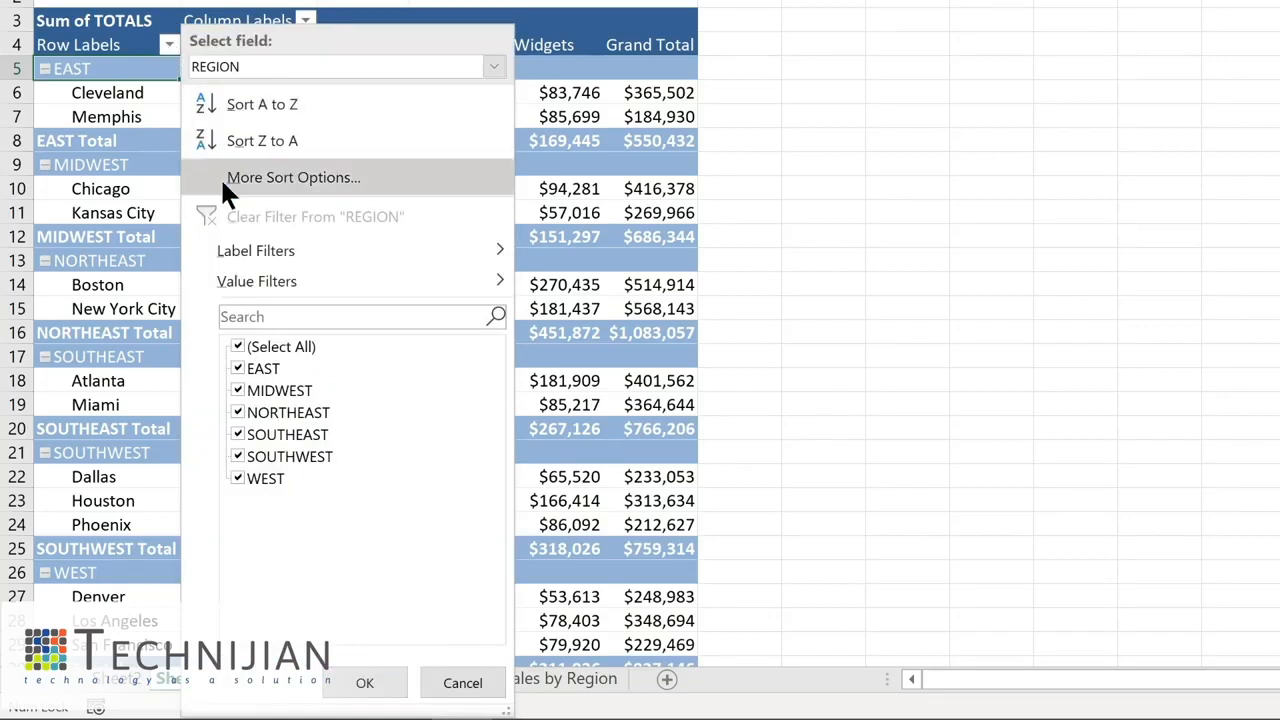
click(237, 347)
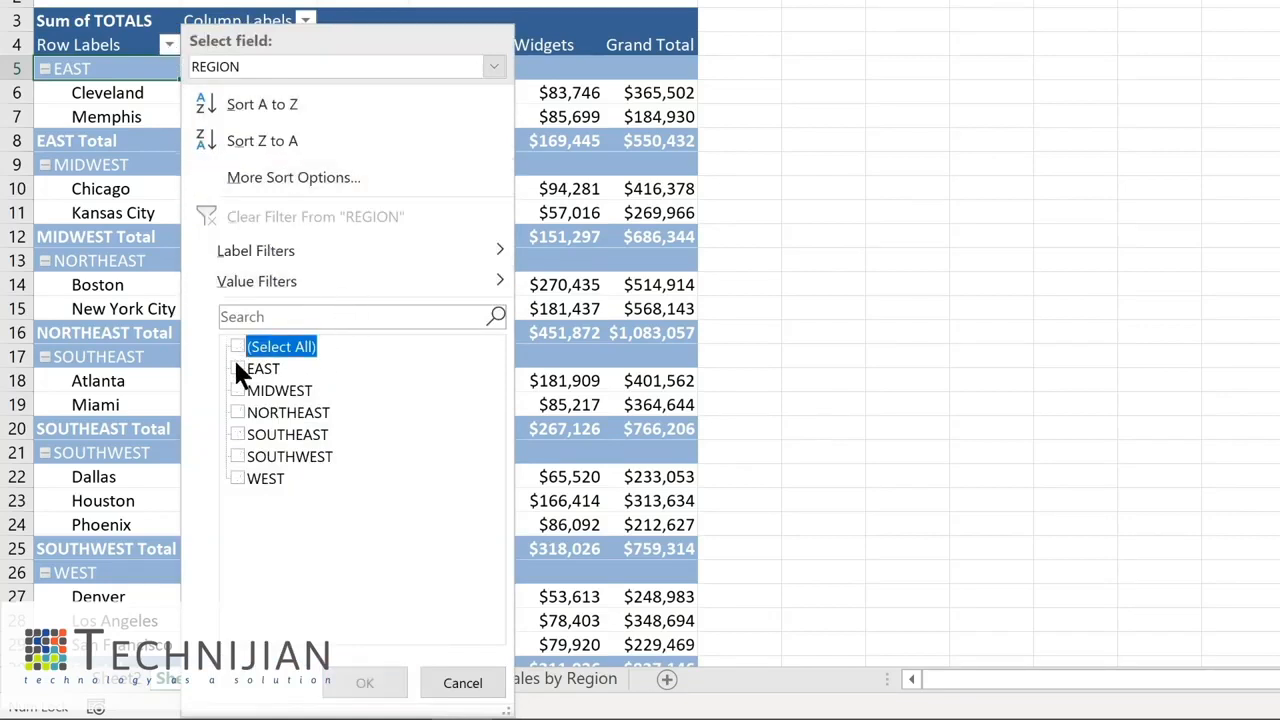
click(238, 368)
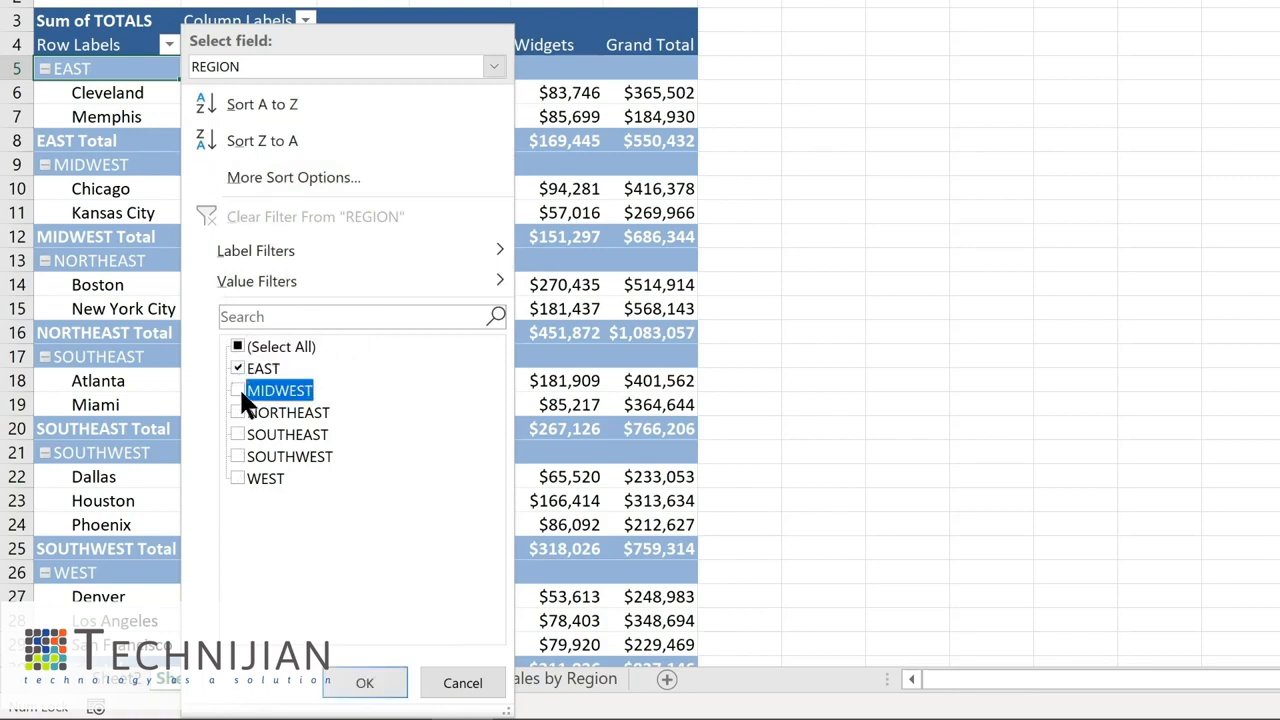
click(238, 413)
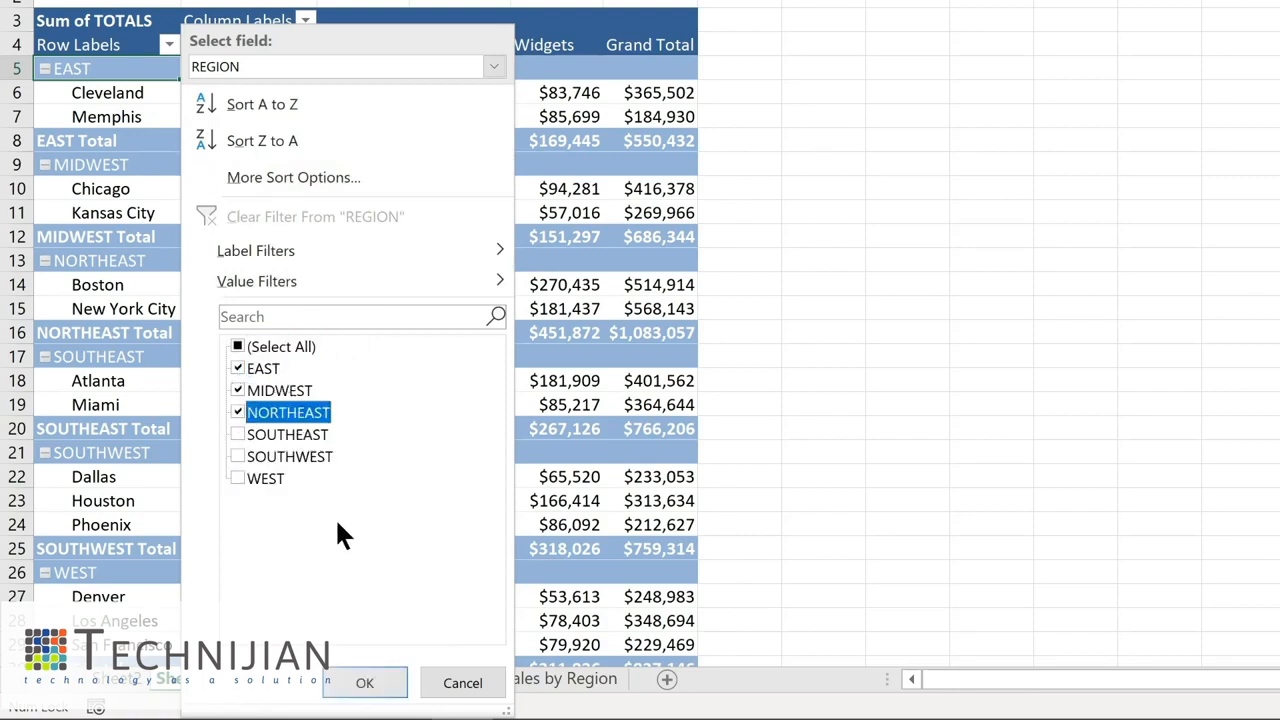
click(368, 683)
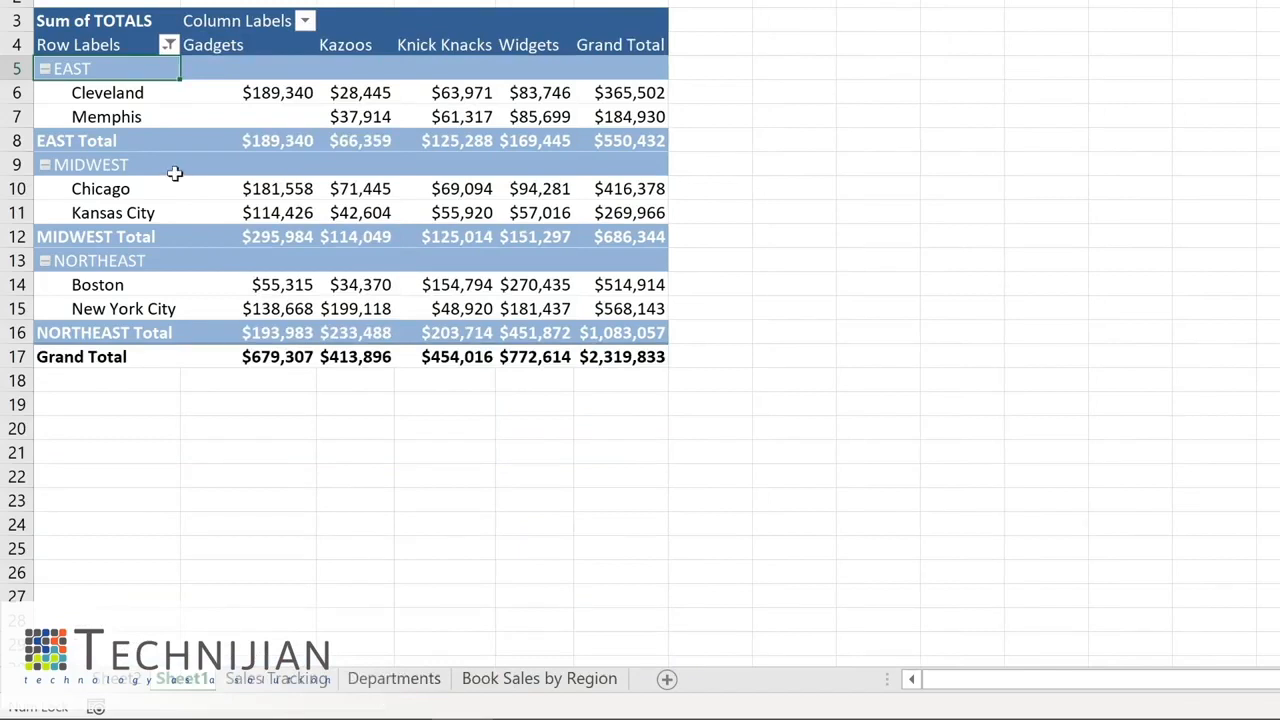
- Clear the filter from the REGION row field
click(305, 21)
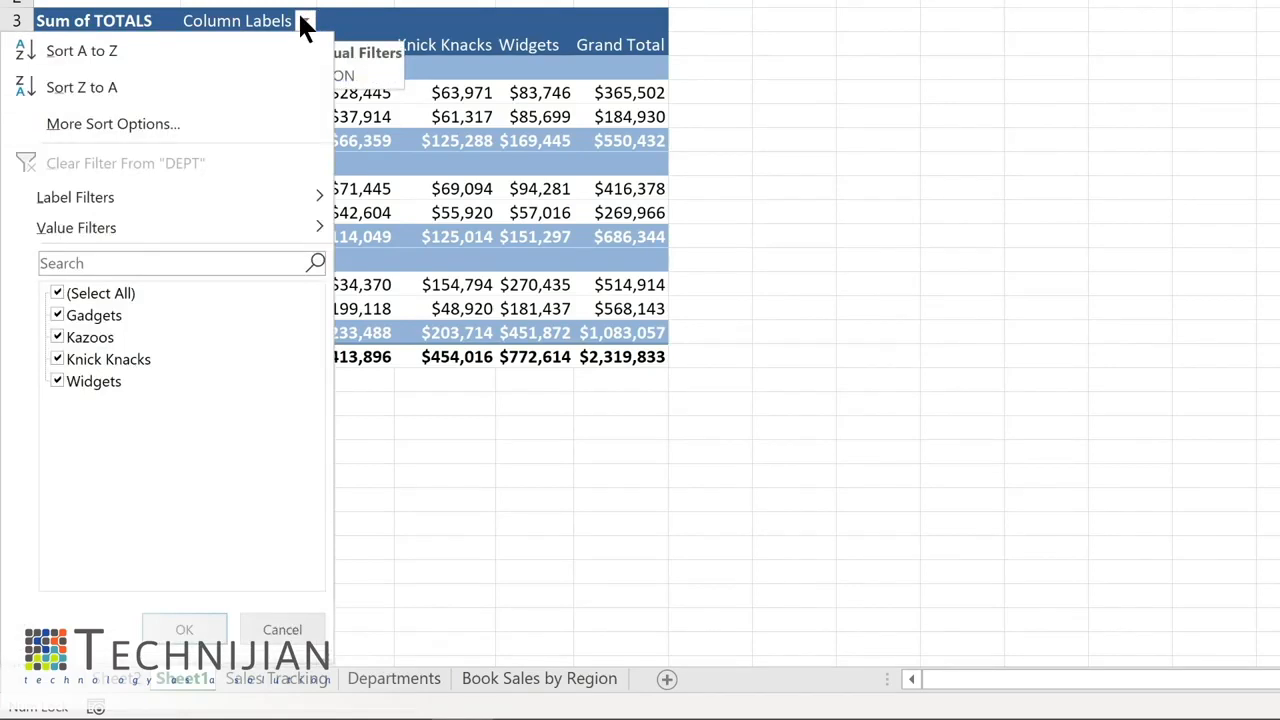
key(Escape)
click(166, 44)
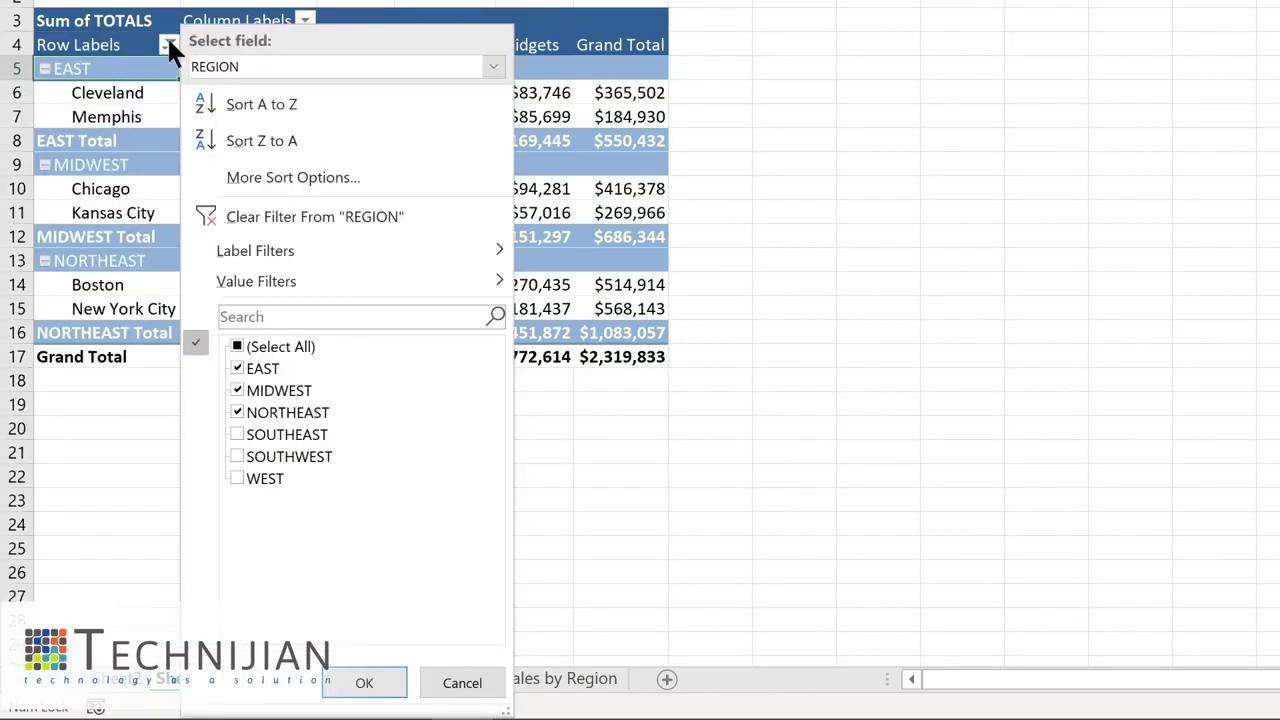
click(247, 209)
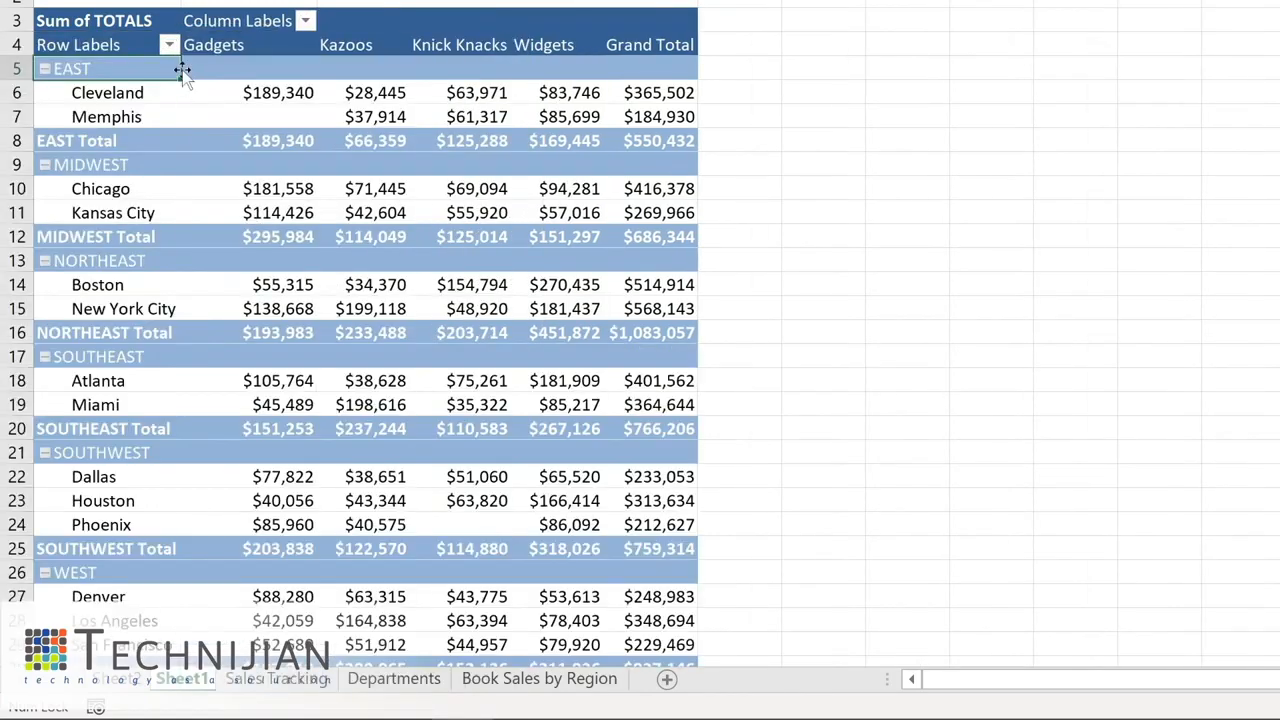
- Sort the locations by Grand Total from smallest to largest
mouse_move(264, 57)
click(245, 93)
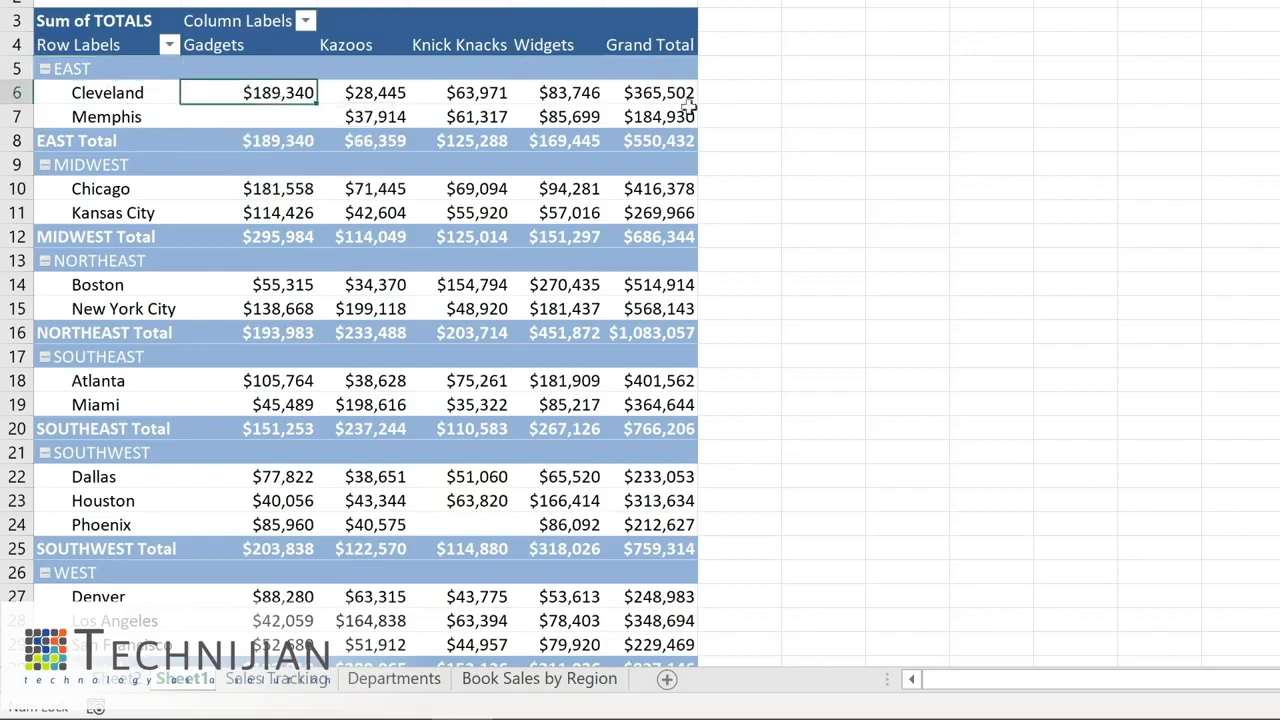
mouse_move(646, 94)
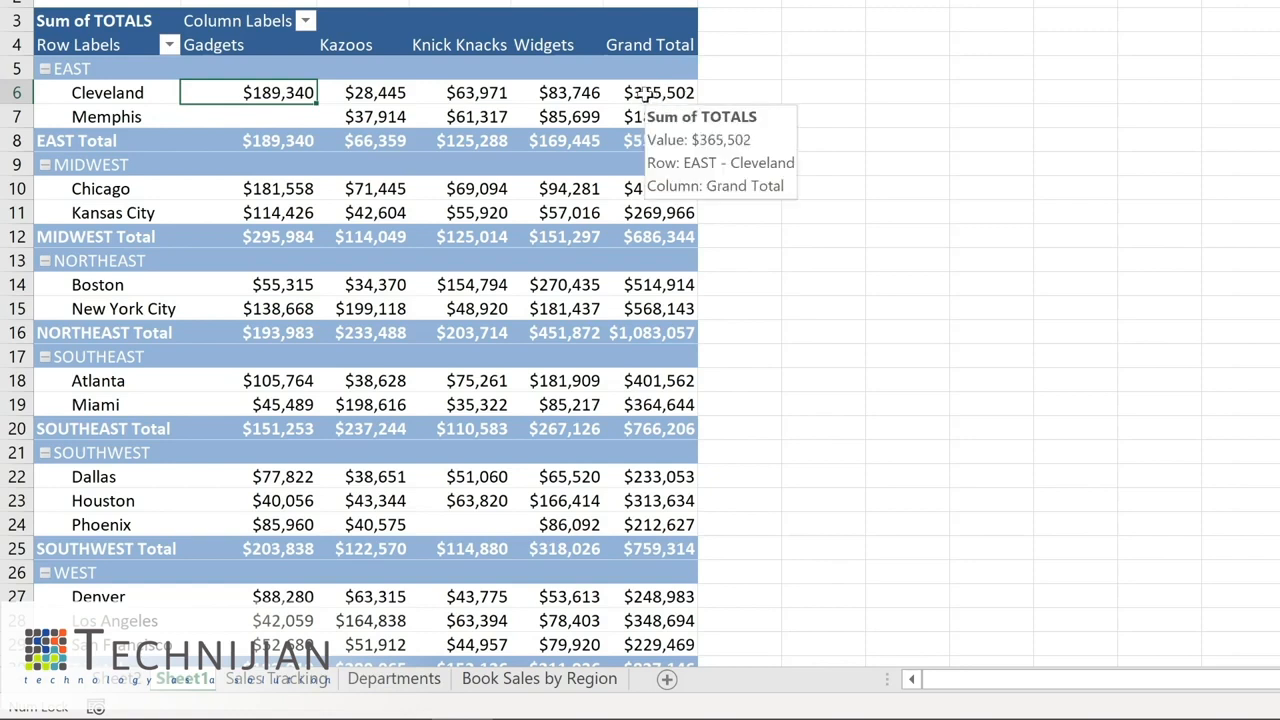
right_click(646, 93)
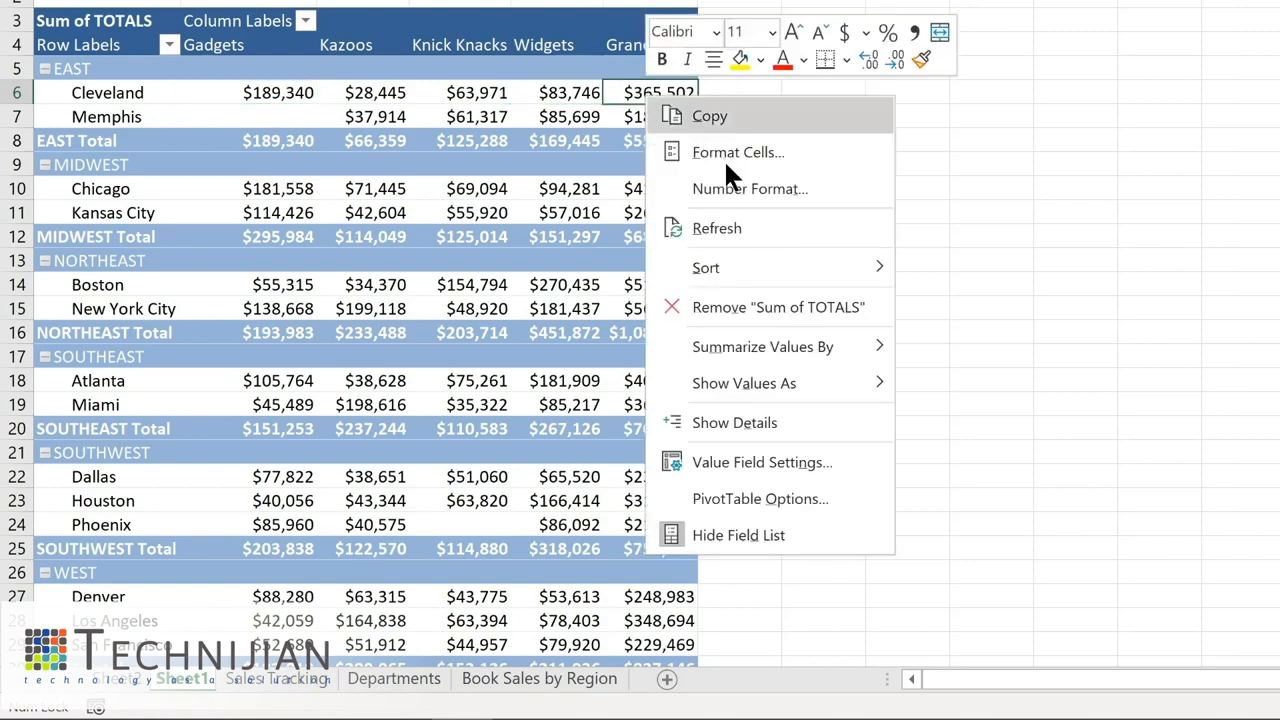
mouse_move(719, 267)
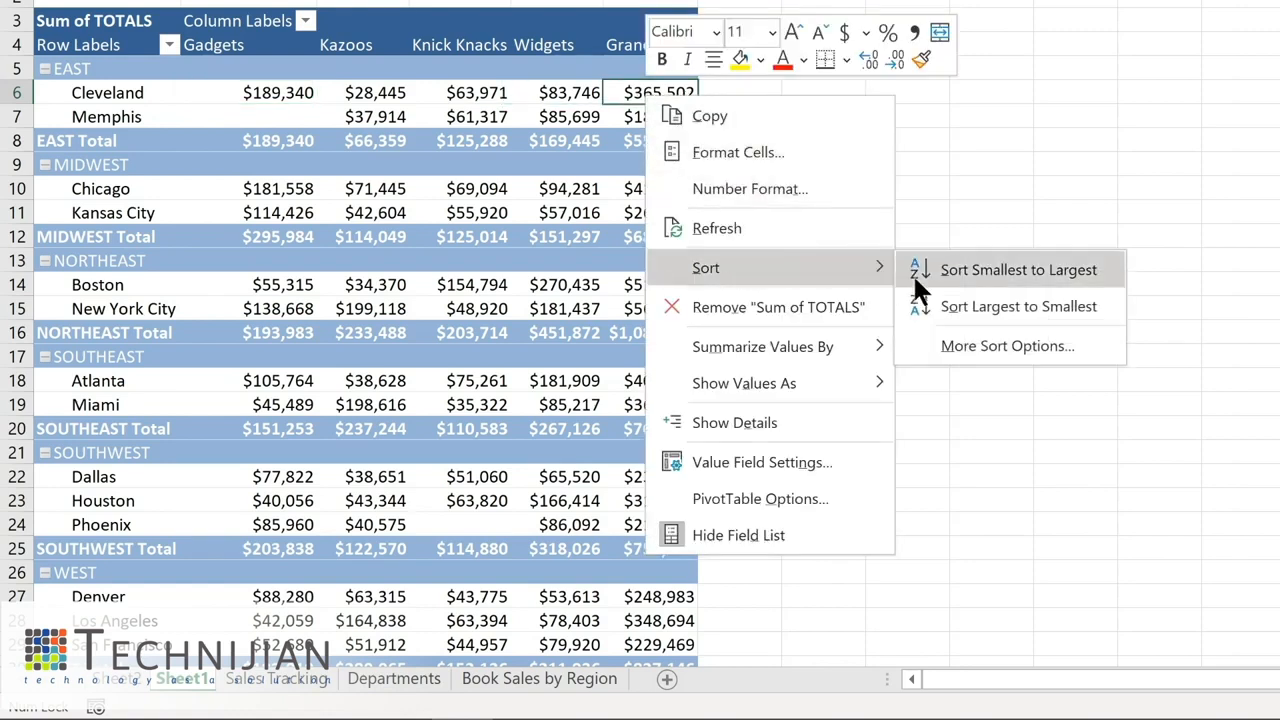
click(968, 265)
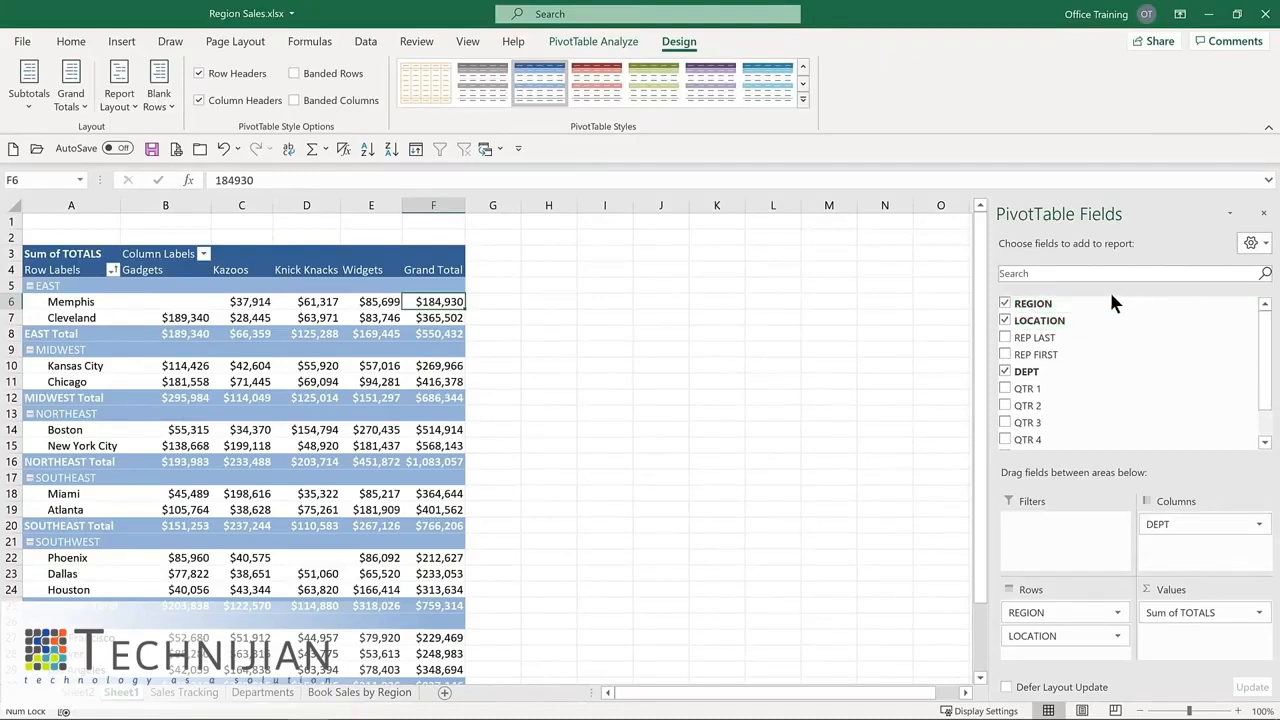
- Remove REGION from the rows and place it in the Filters area as a report filter
click(1005, 303)
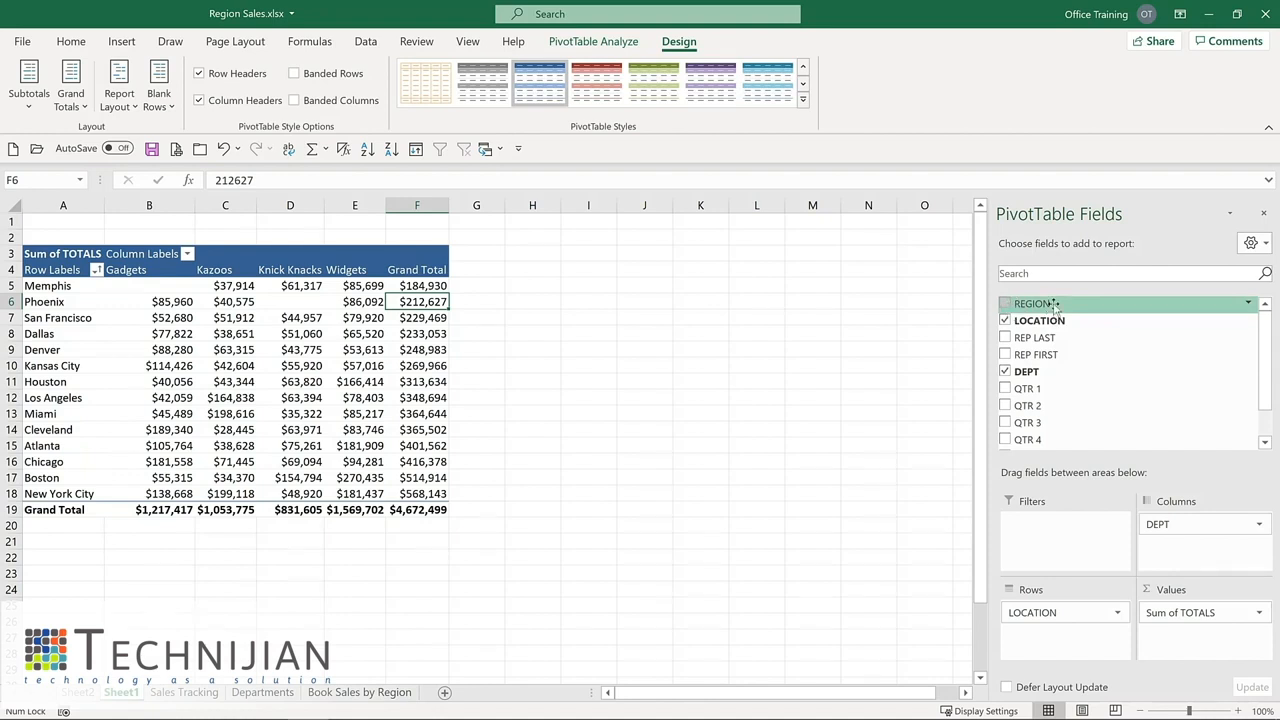
drag(1053, 305, 1040, 540)
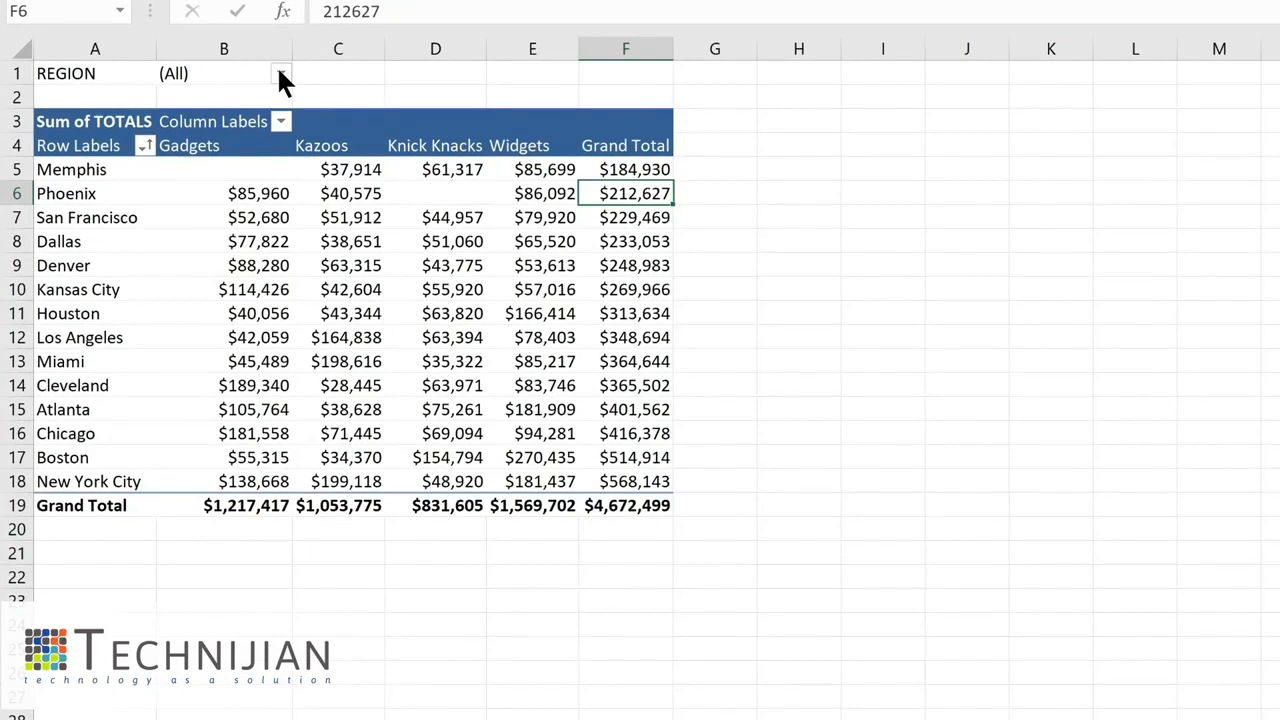
- Filter the PivotTable report to the MIDWEST region
click(282, 76)
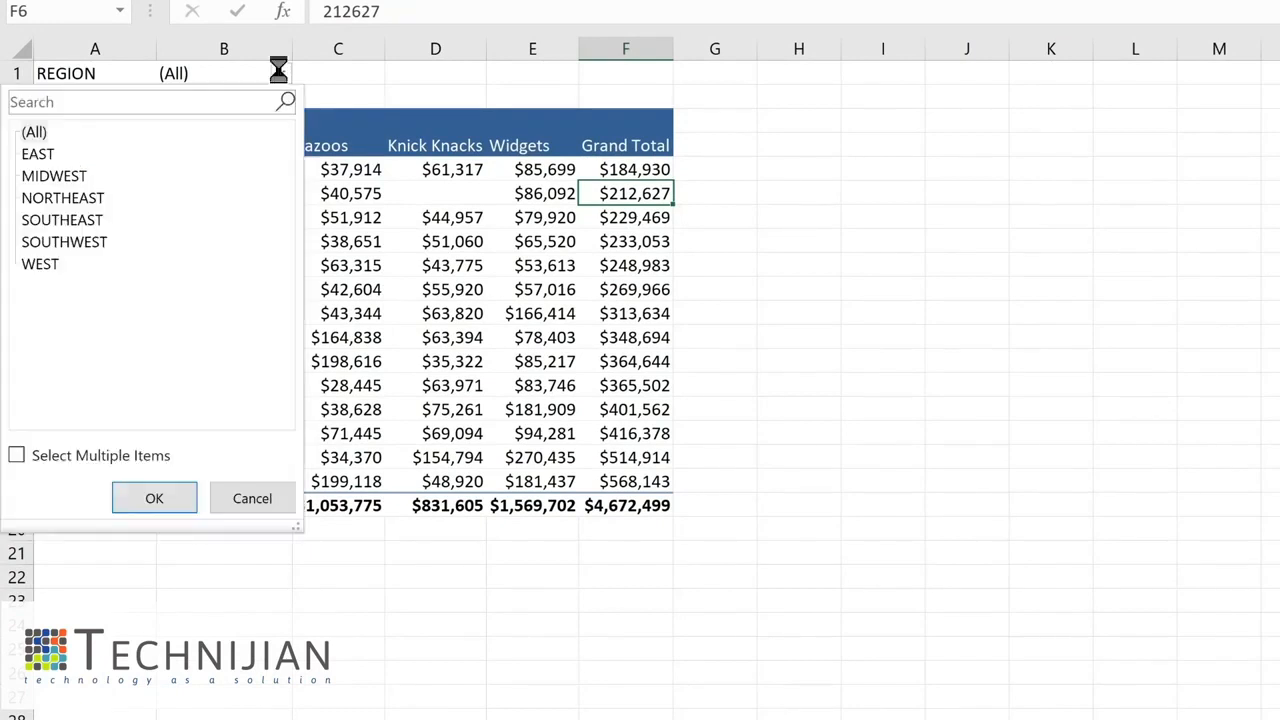
click(69, 176)
click(155, 498)
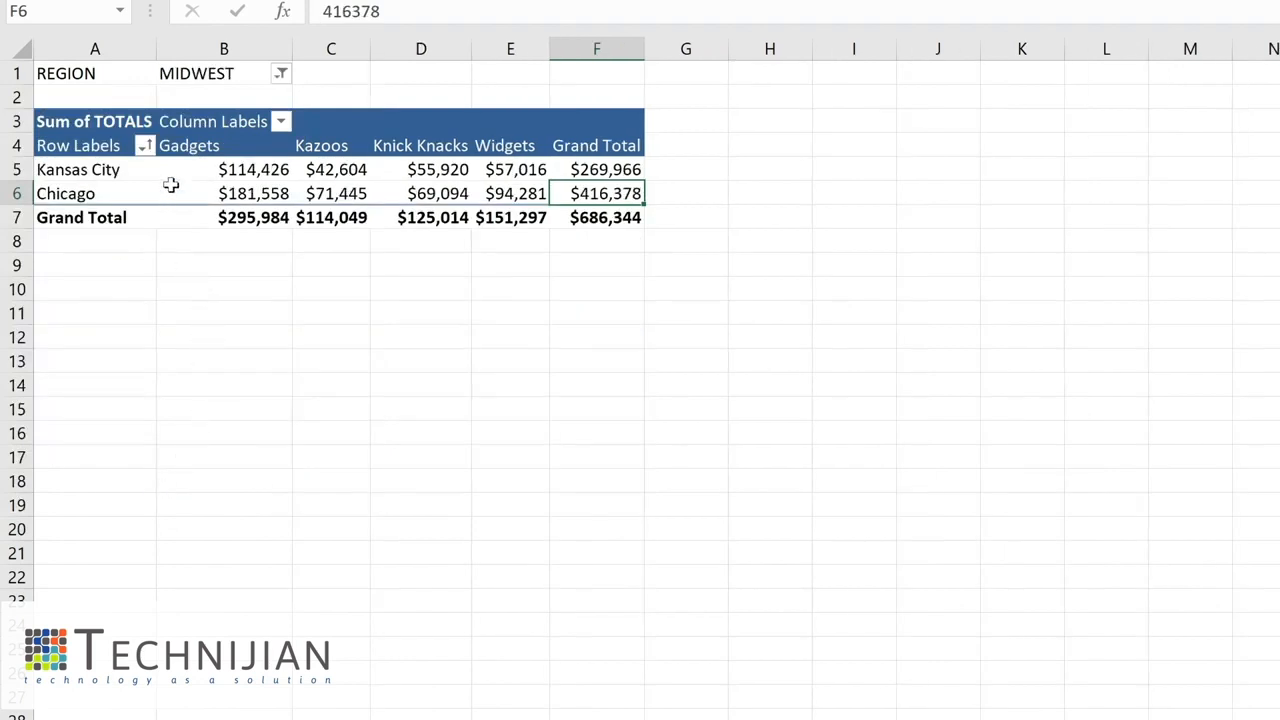
- Reset the REGION report filter to show all regions
click(279, 75)
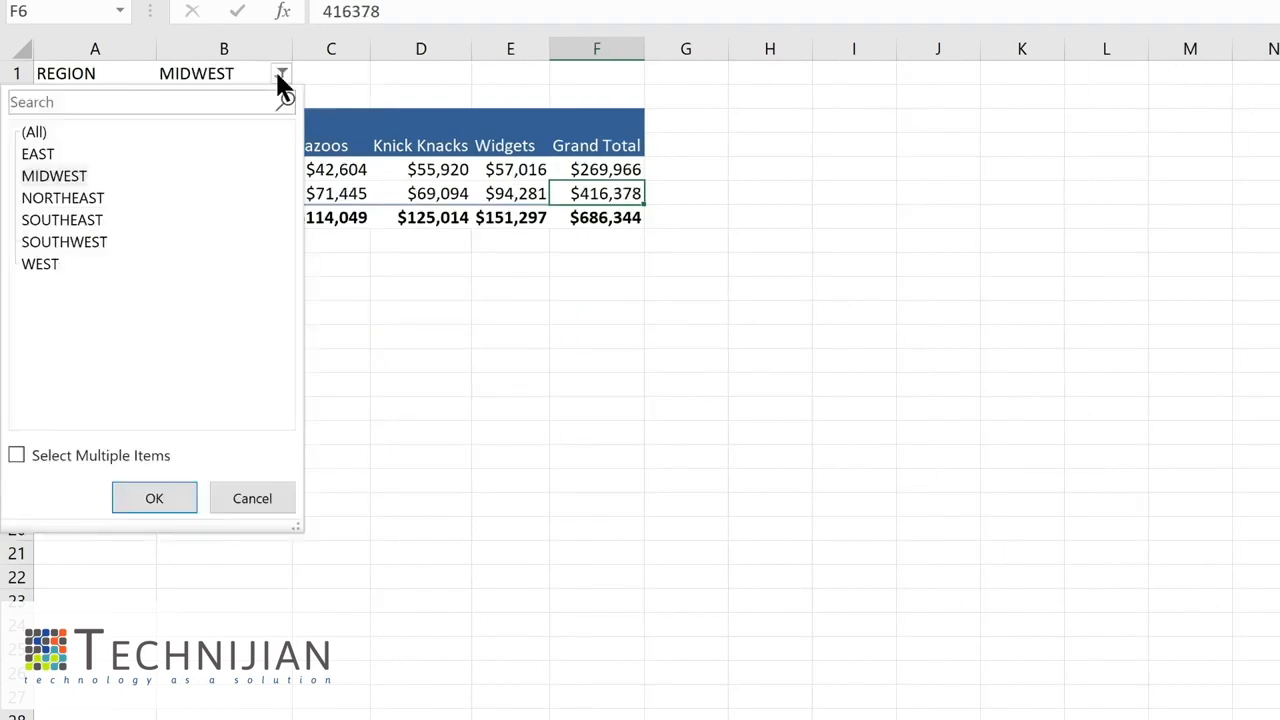
click(46, 126)
click(141, 499)
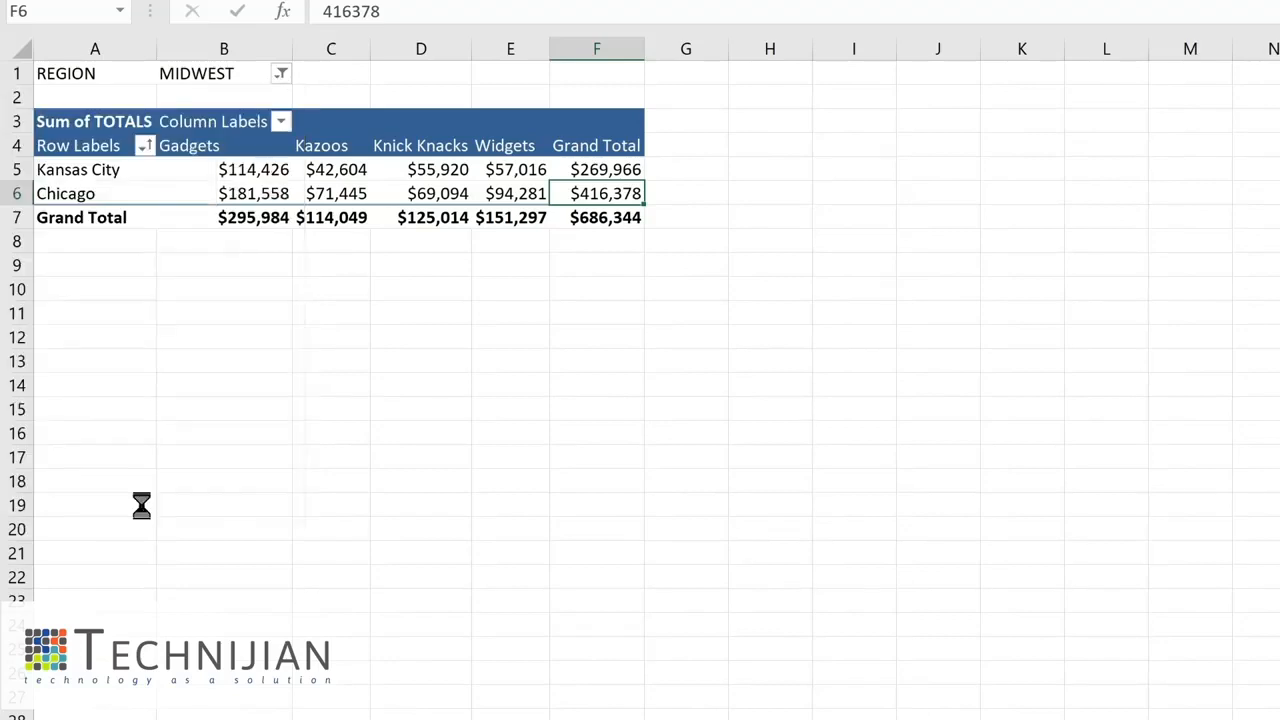